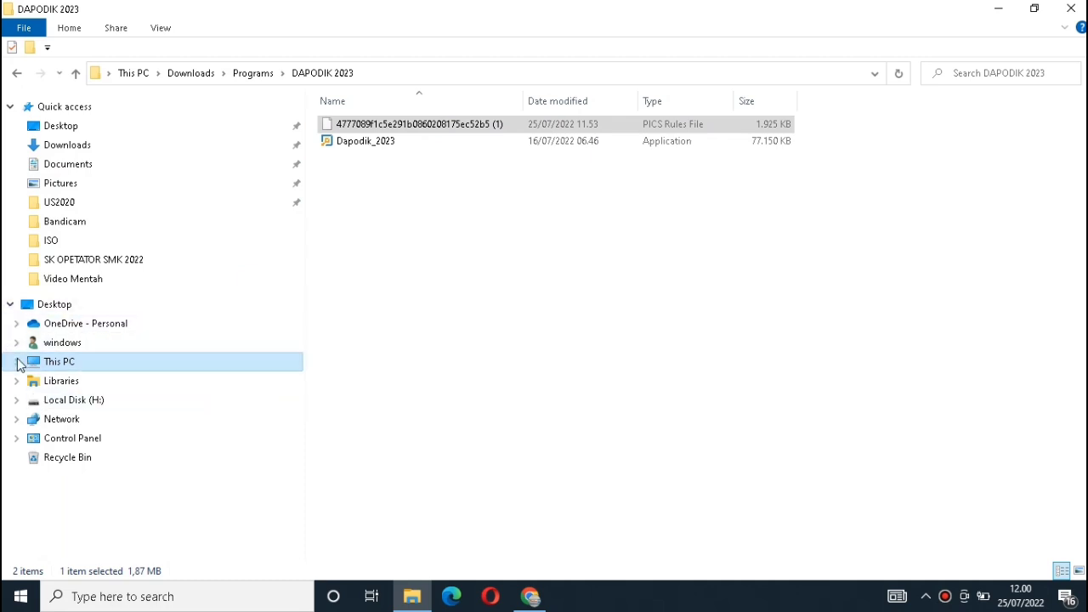
Open the prefill_dapodik folder on Local Disk (C:), then minimize it to return to the Dapodik registration page.
click(16, 361)
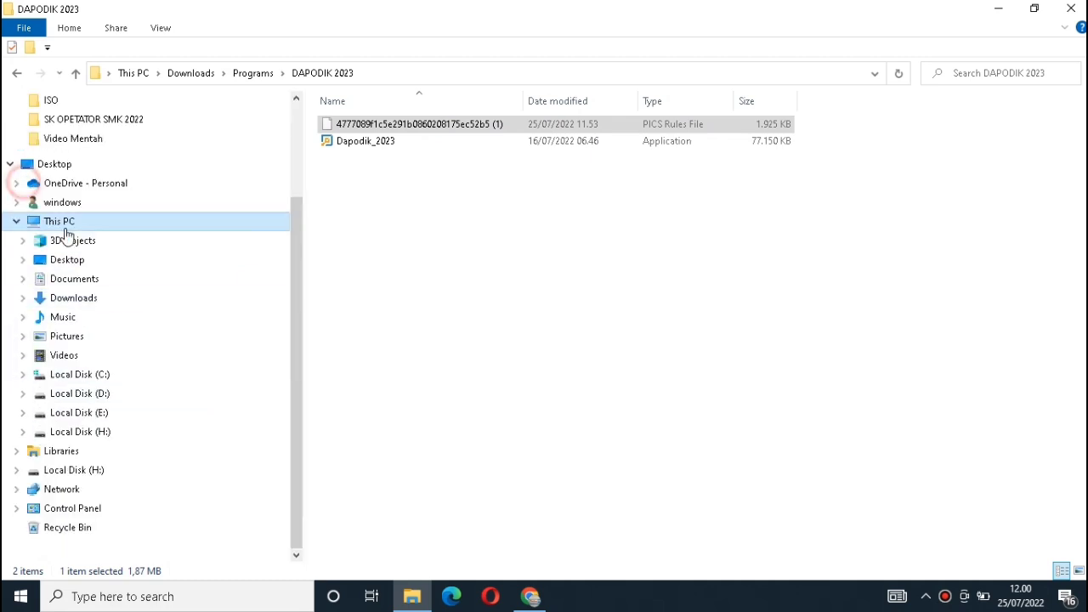
click(85, 375)
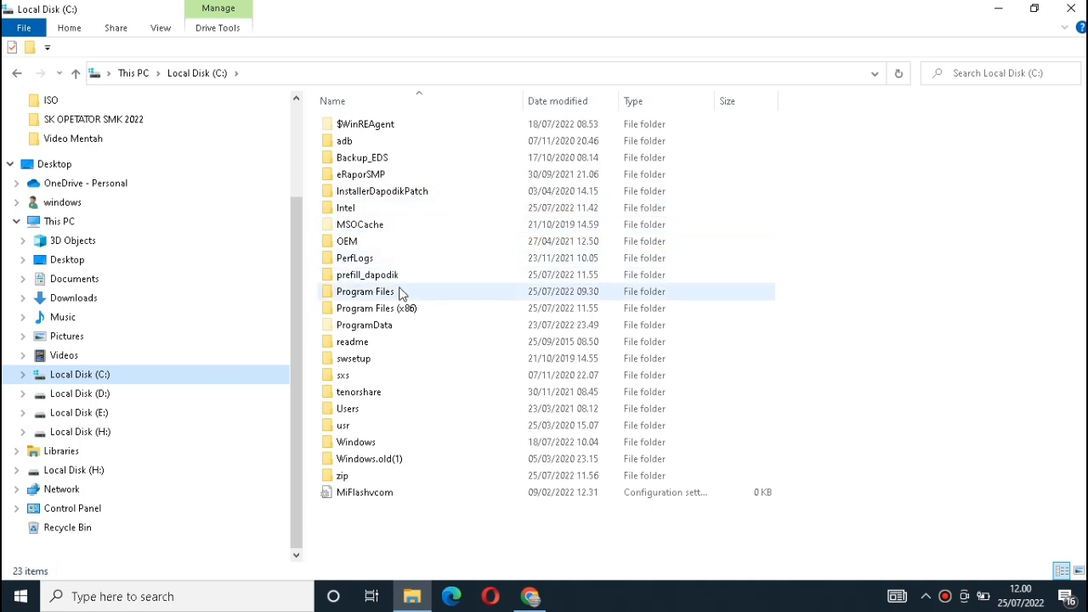
double_click(398, 277)
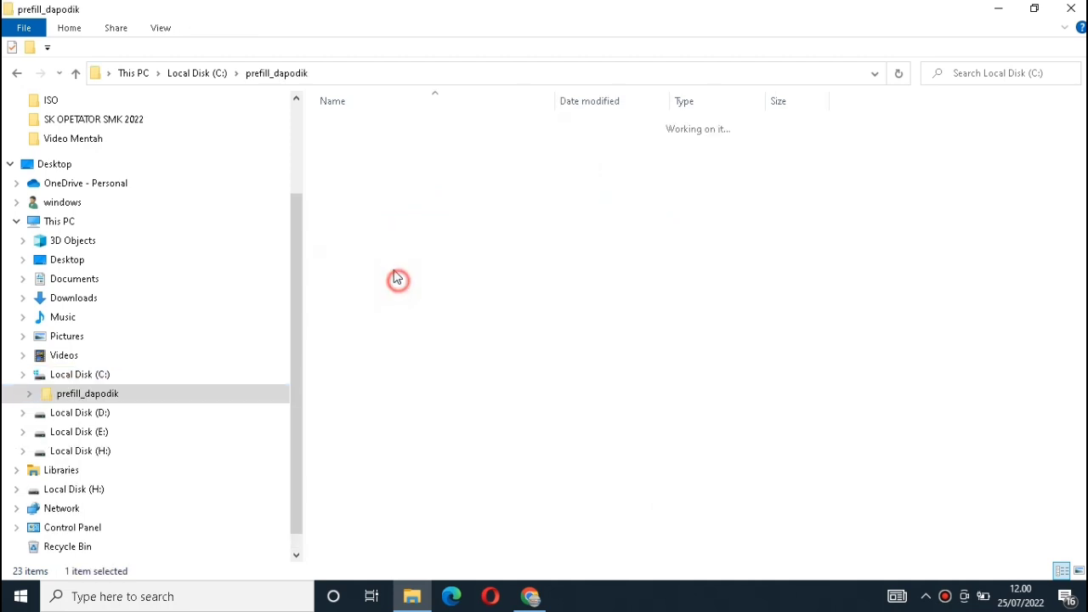
right_click(423, 200)
click(462, 309)
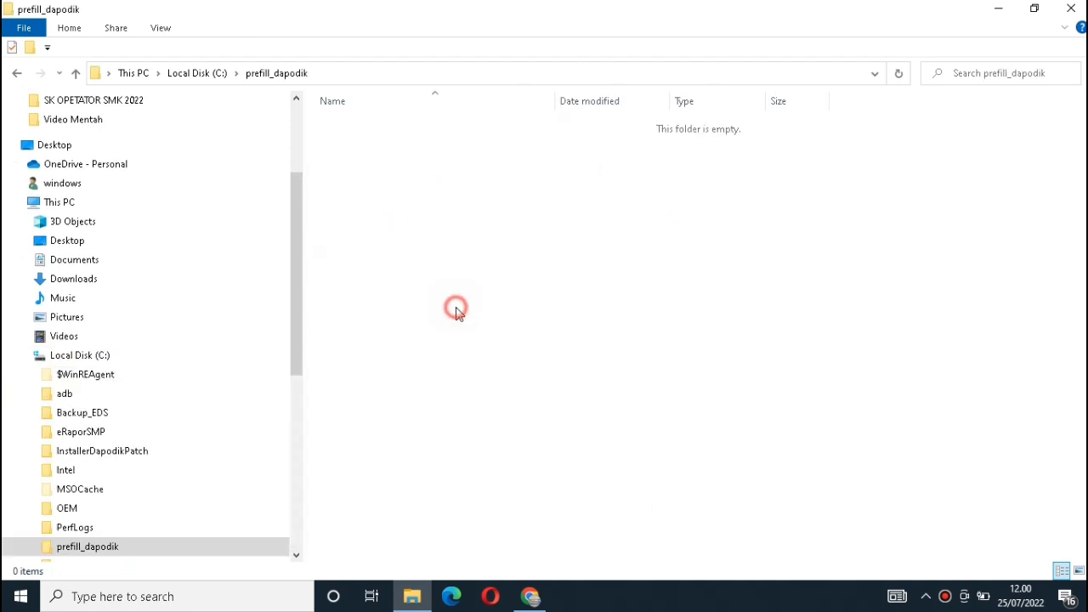
click(998, 8)
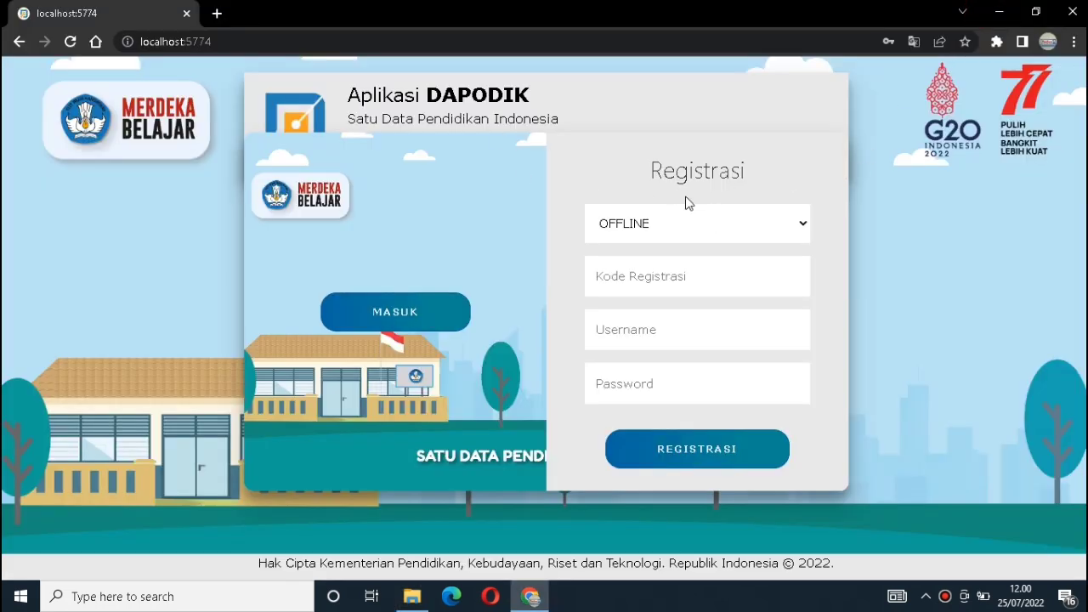
Keep the registration mode at OFFLINE and paste the school's registration code into Kode Registrasi.
click(709, 279)
click(753, 230)
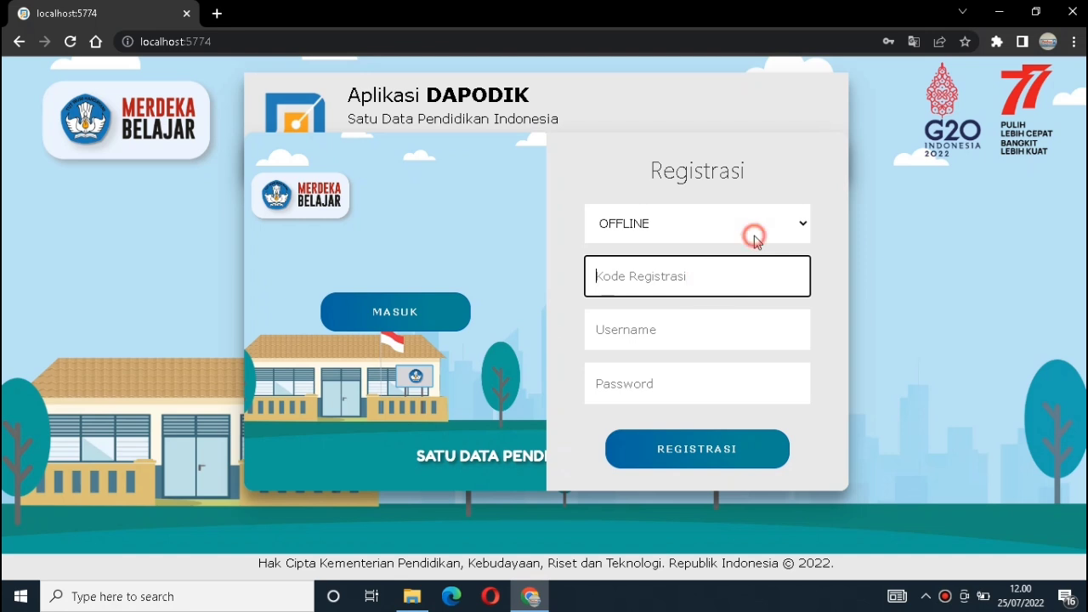
click(791, 228)
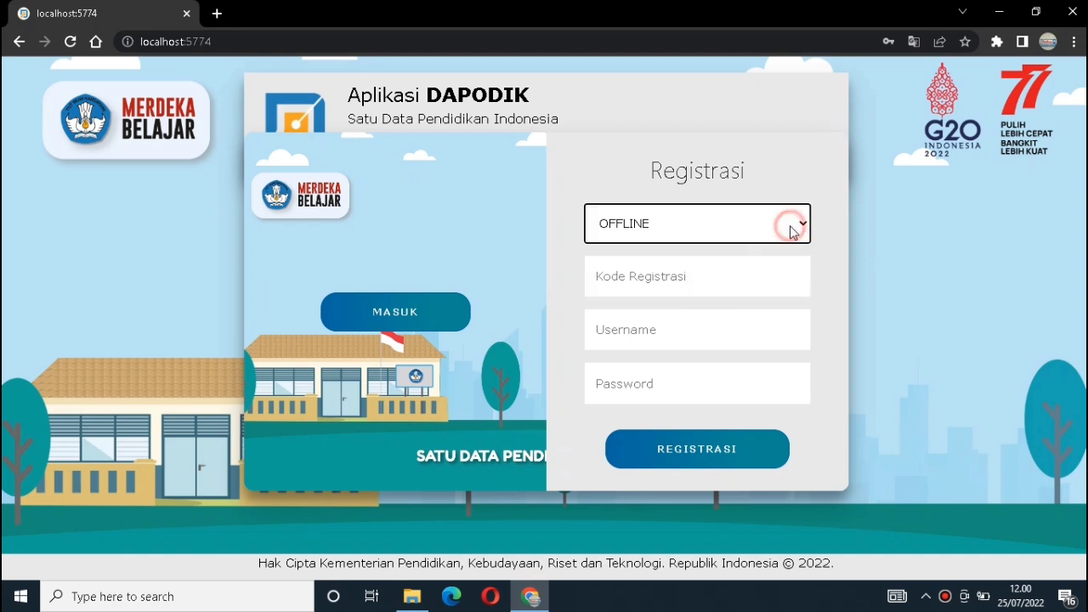
click(787, 238)
click(754, 254)
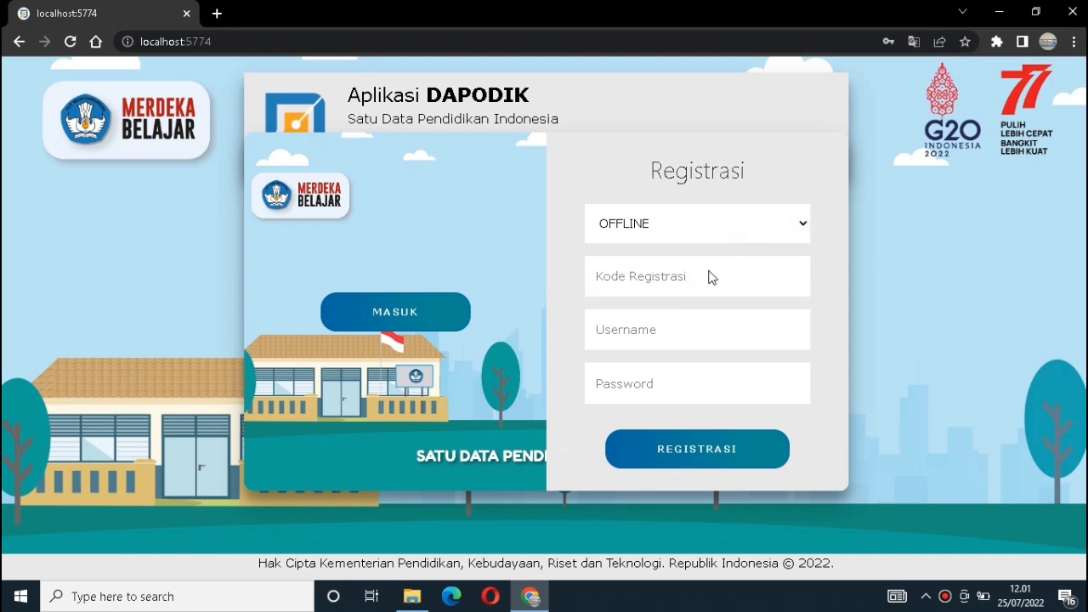
click(710, 270)
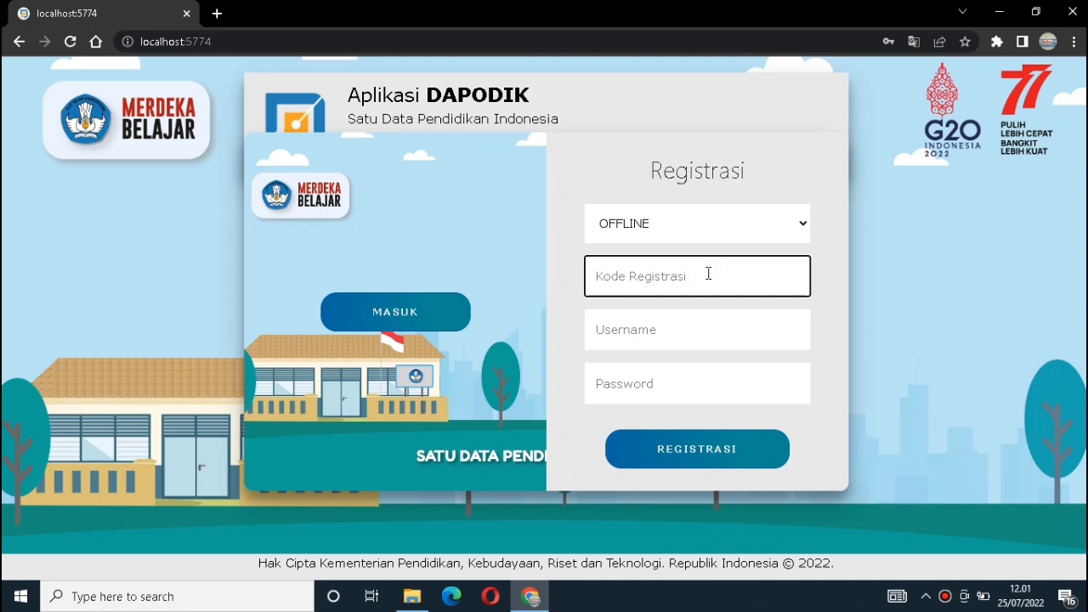
key(ctrl+v)
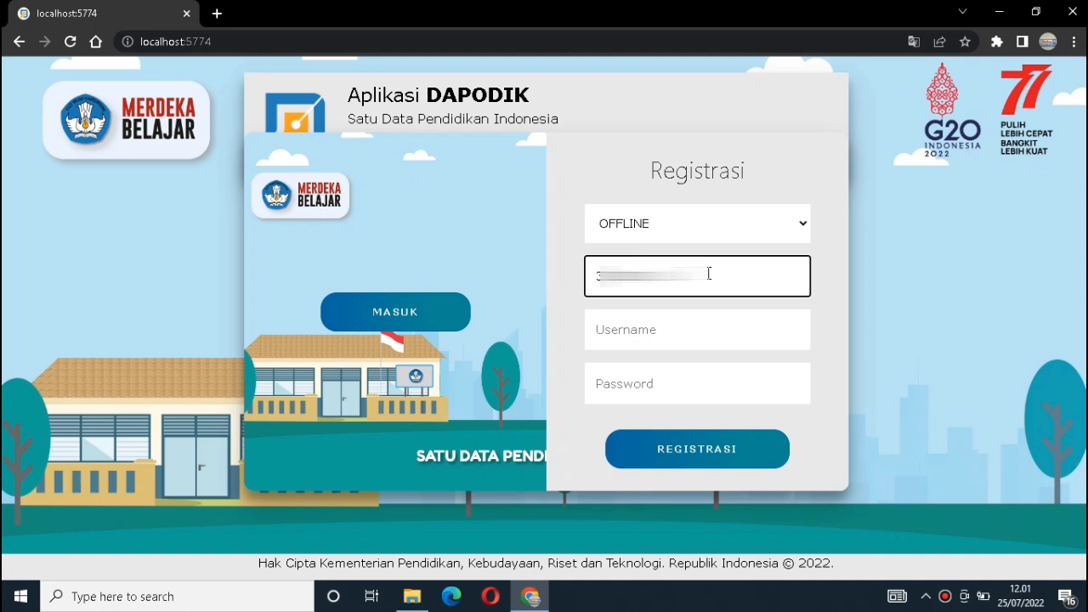
Fill in the account username and password on the registration form.
key(Tab)
key(ctrl+v)
click(656, 383)
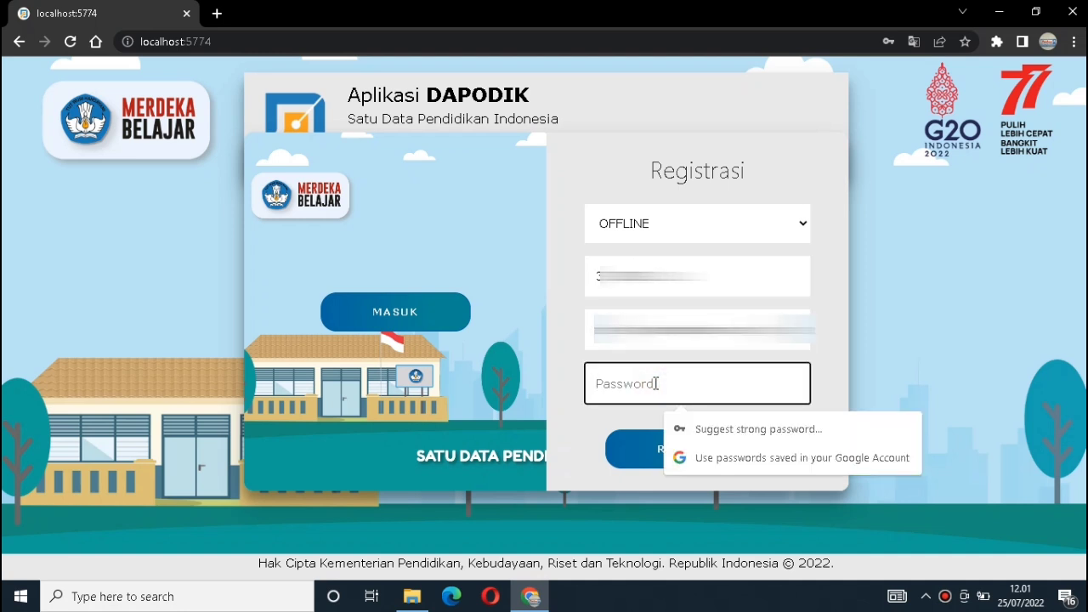
text(•)
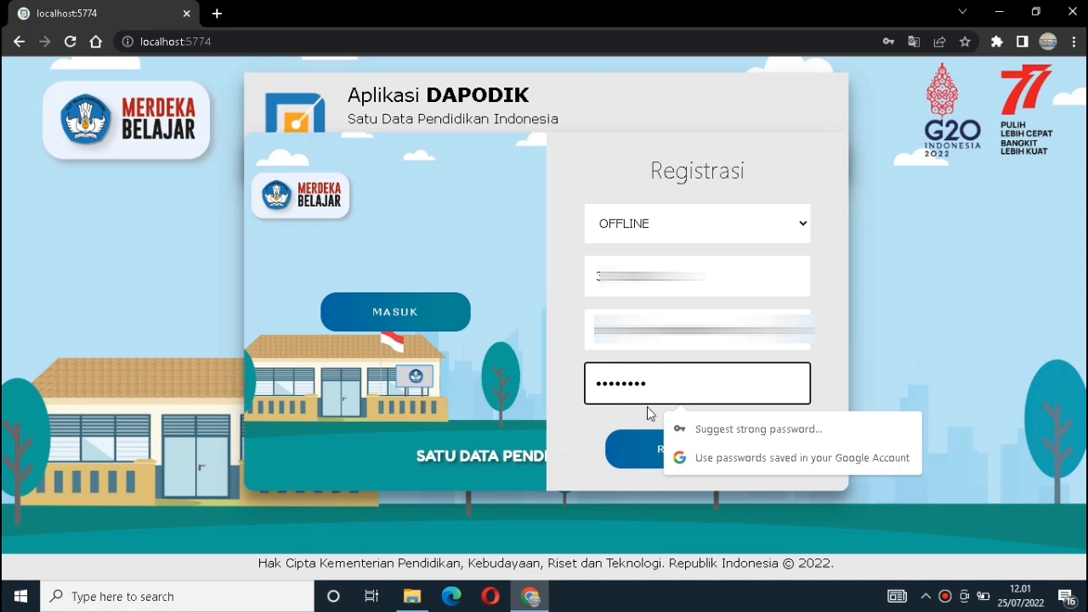
click(575, 473)
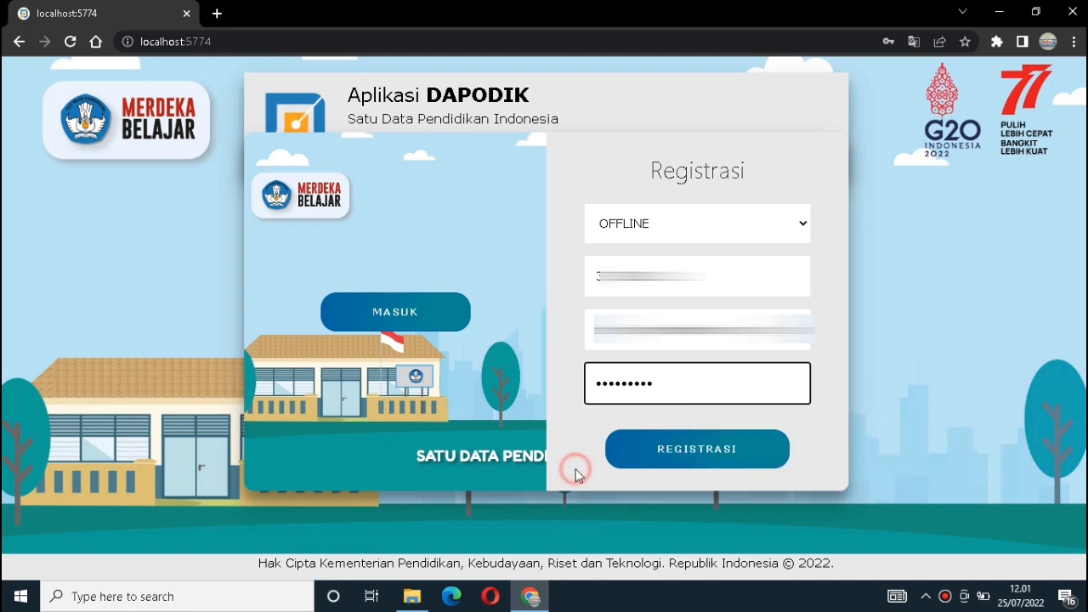
Try to submit the offline registration, accept the latest-prefill confirmation, and highlight the resulting message.
click(685, 452)
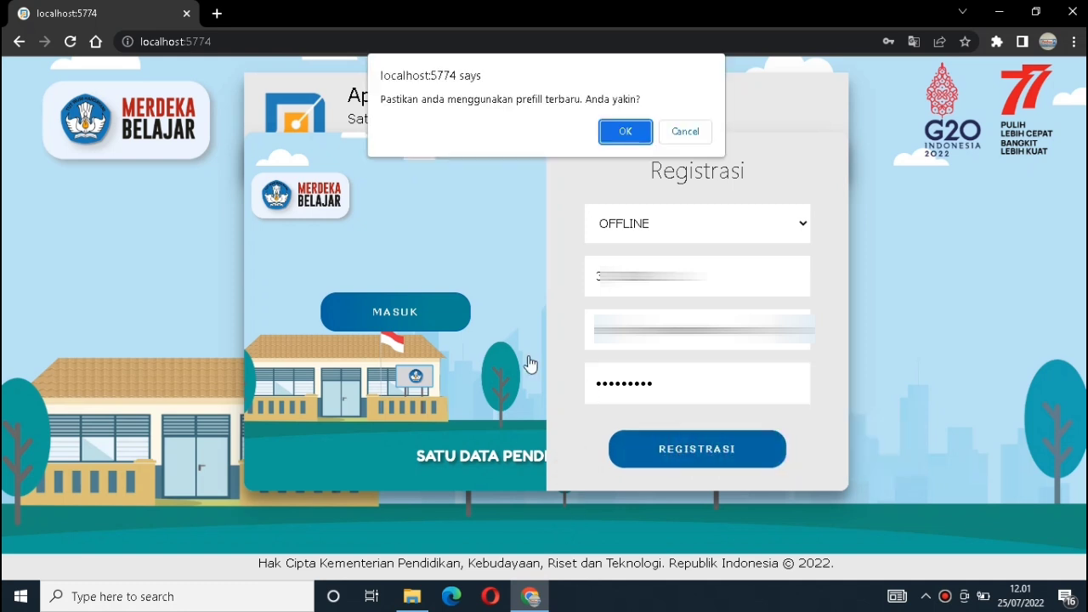
click(628, 133)
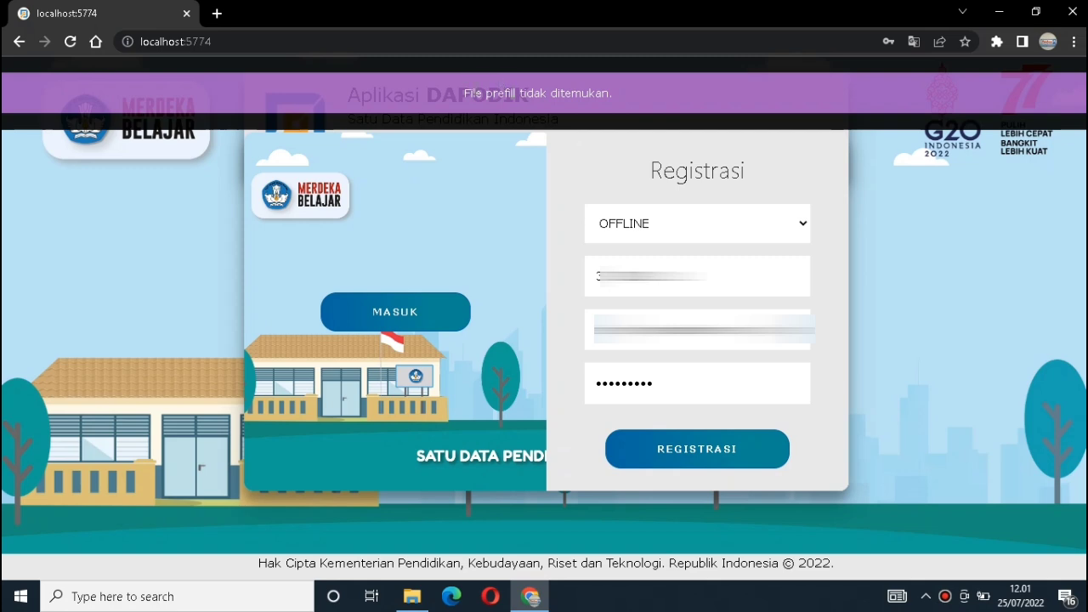
drag(462, 91, 644, 101)
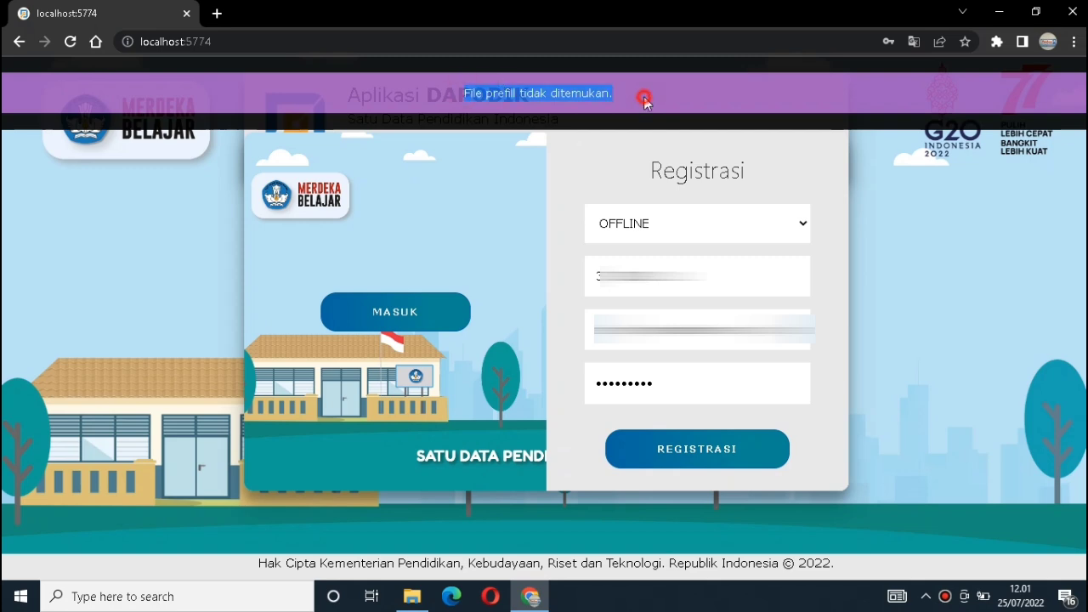
Switch to File Explorer and paste the copied prefill file into the prefill_dapodik folder.
click(410, 602)
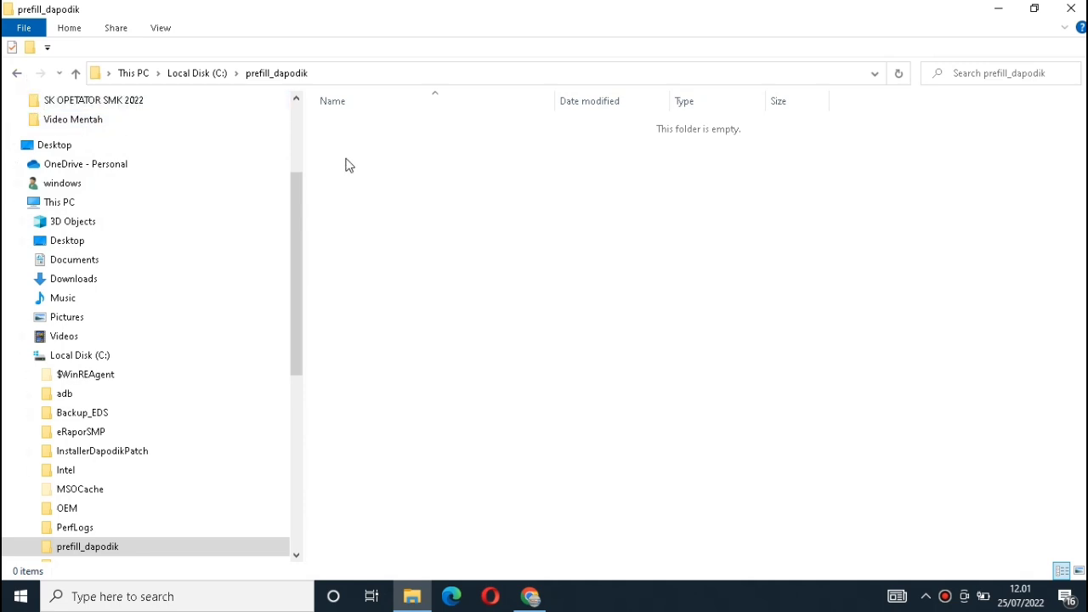
click(380, 180)
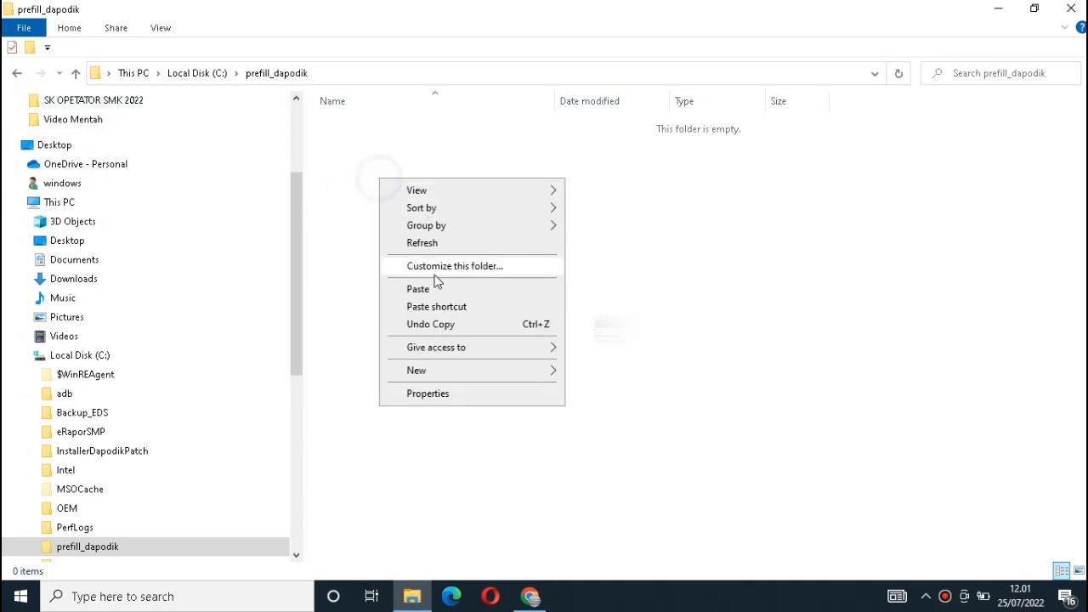
click(433, 288)
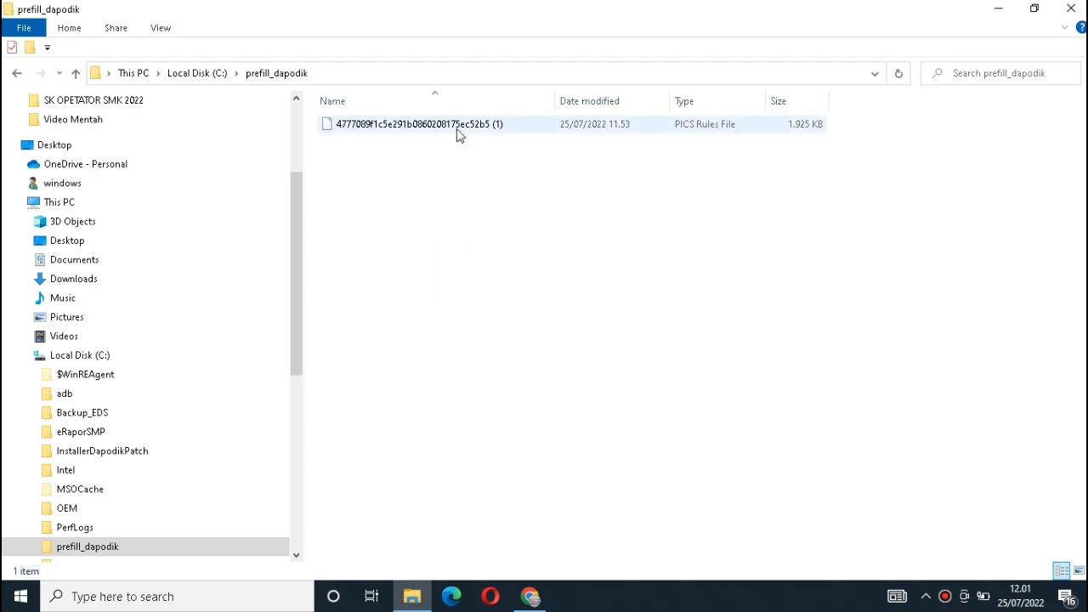
Return to the registration page in Chrome and try submitting again with the prefill file in place, accepting the confirmation.
click(533, 598)
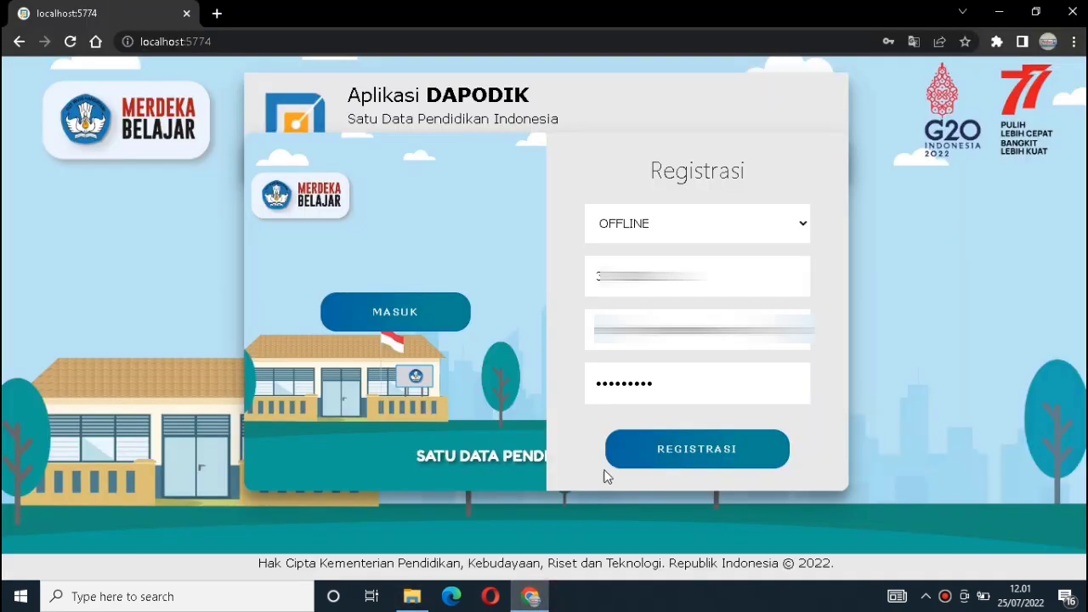
click(687, 457)
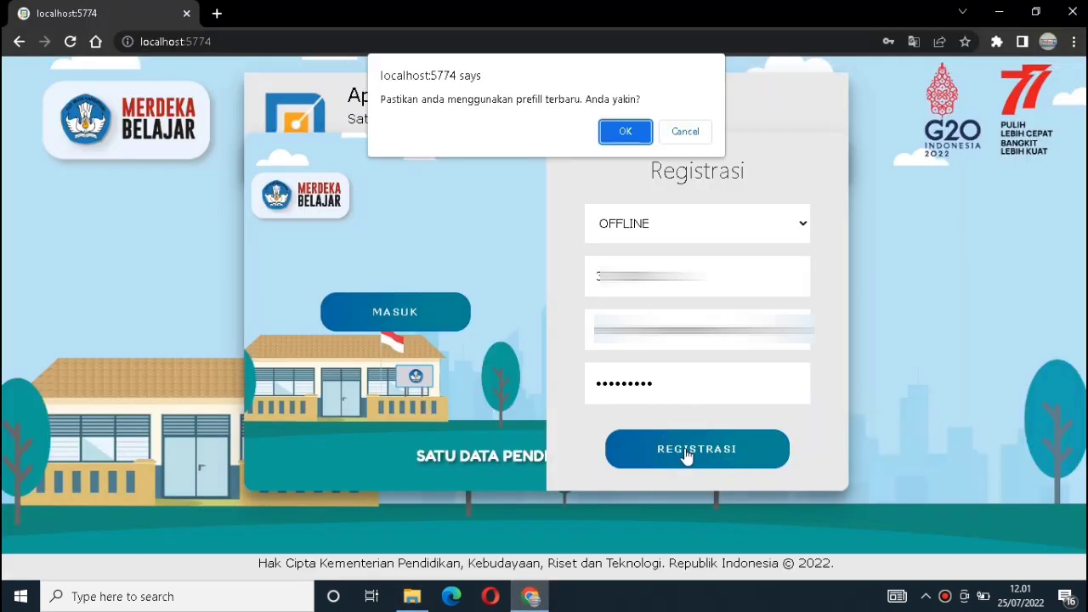
click(629, 132)
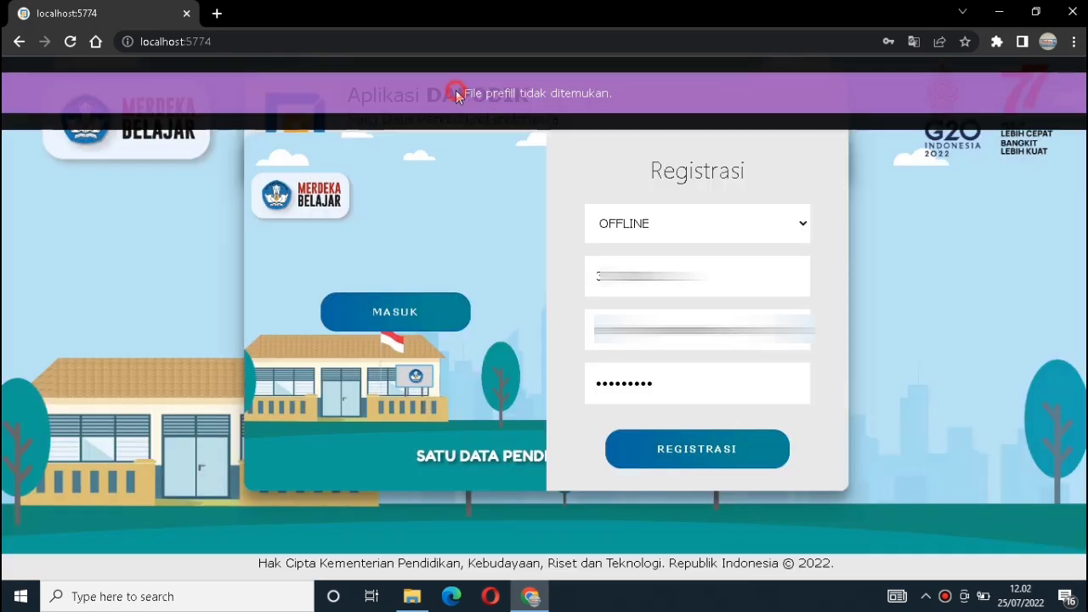
drag(457, 93, 617, 94)
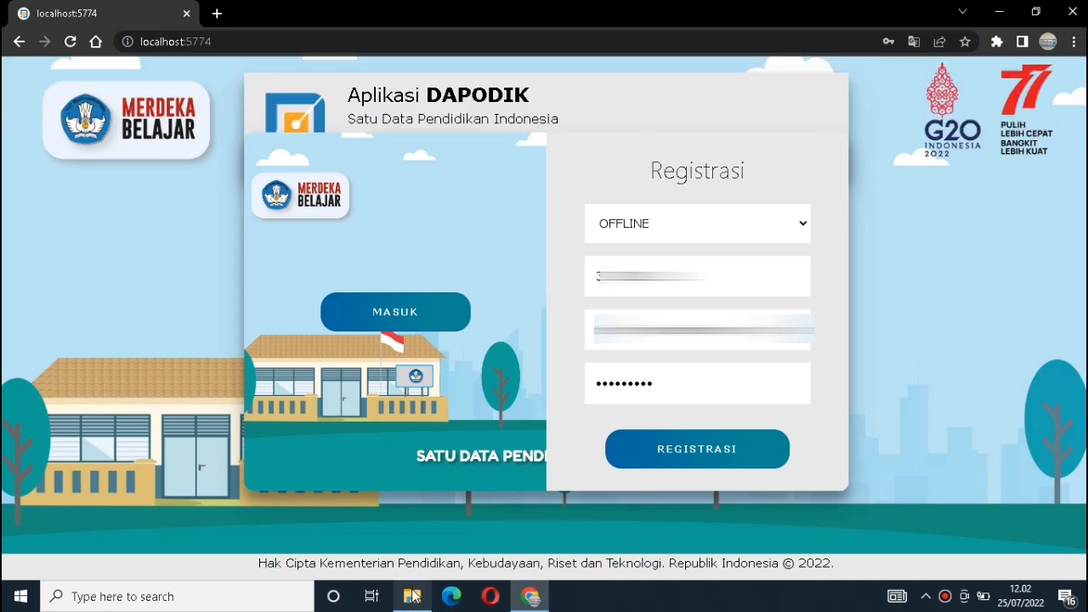
Minimize the browser, search Windows for "windows fire", and open Windows Defender Firewall in a maximized window.
click(997, 8)
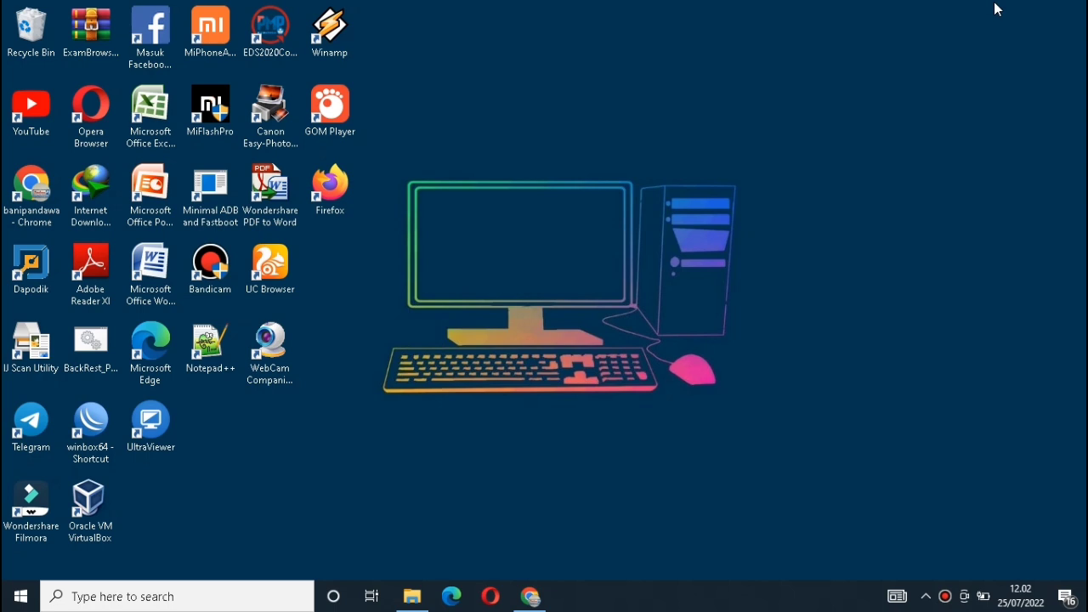
click(214, 596)
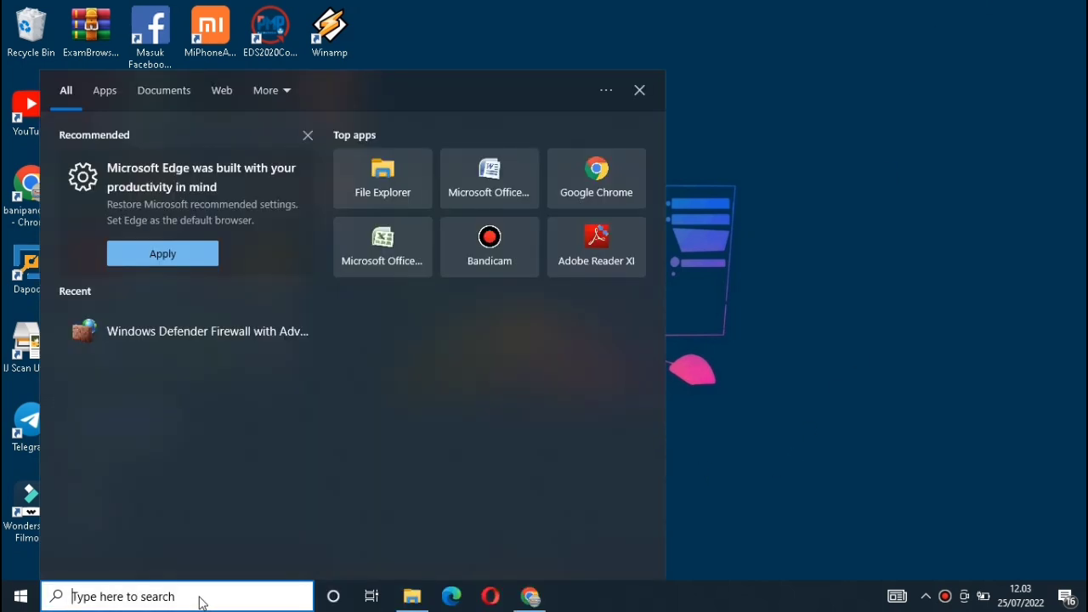
text(windows)
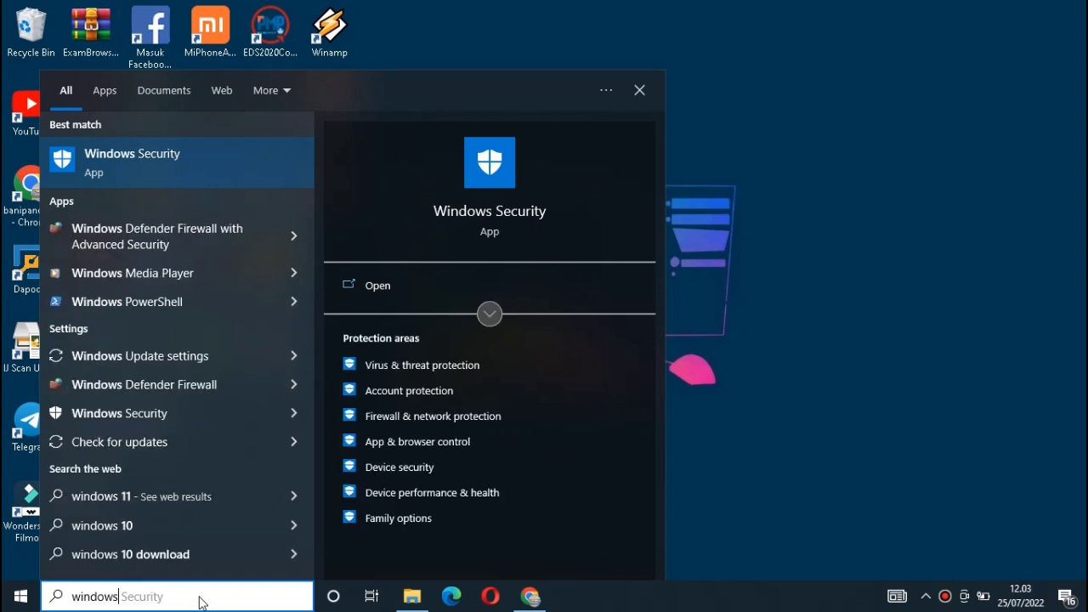
text( fire)
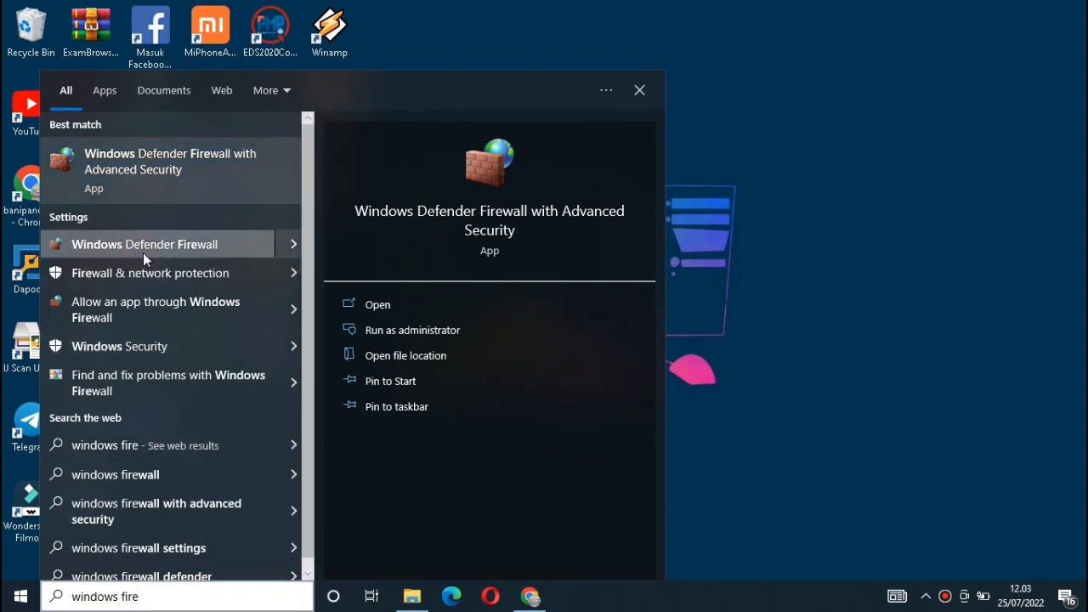
click(143, 246)
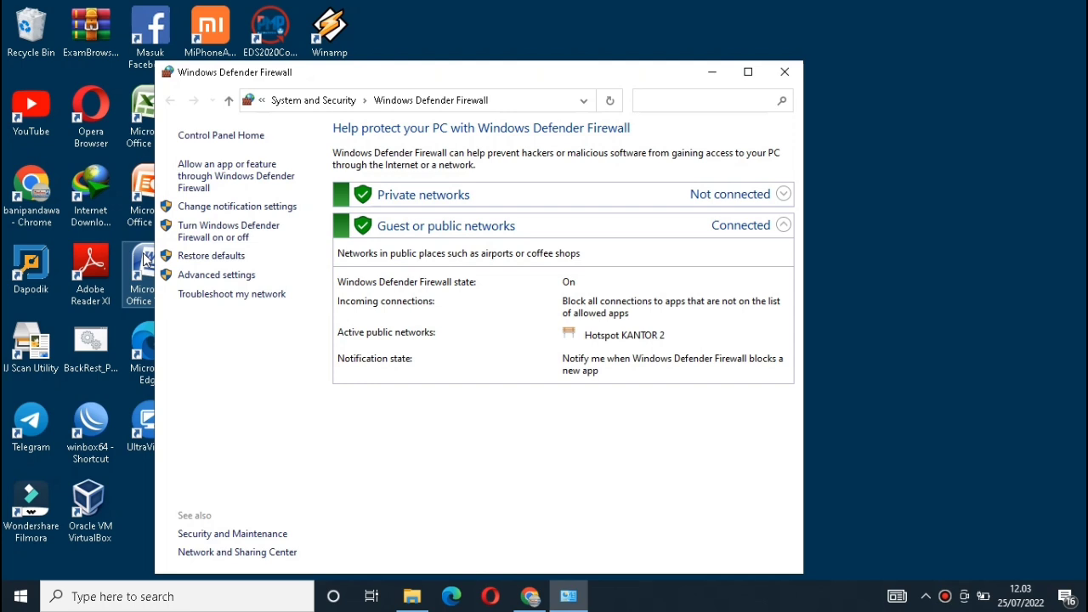
click(748, 73)
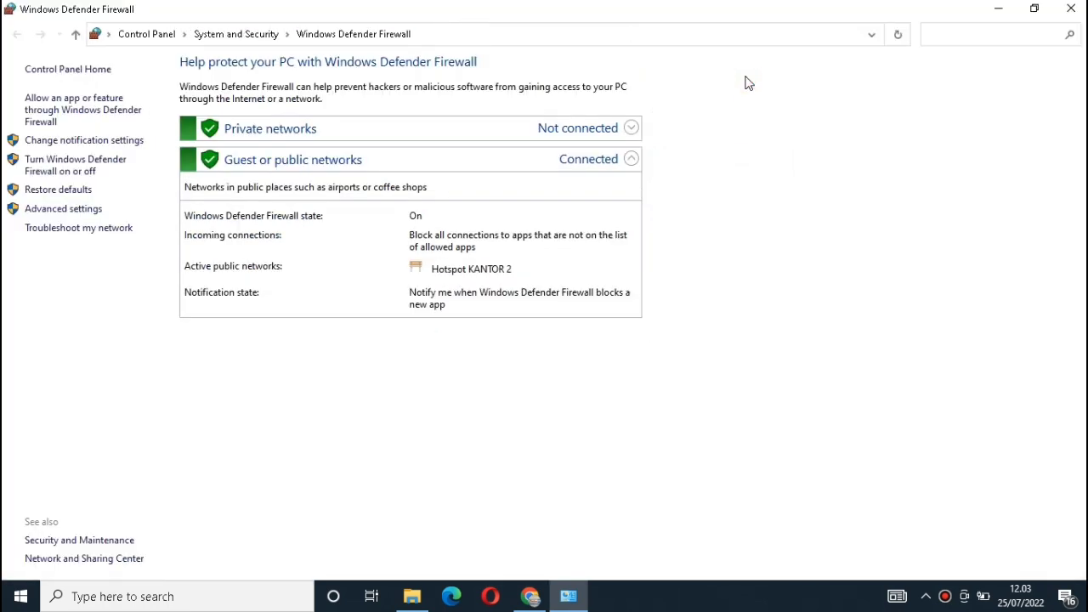
Turn off Windows Defender Firewall for both private and public networks, apply the settings, and close the window.
click(62, 161)
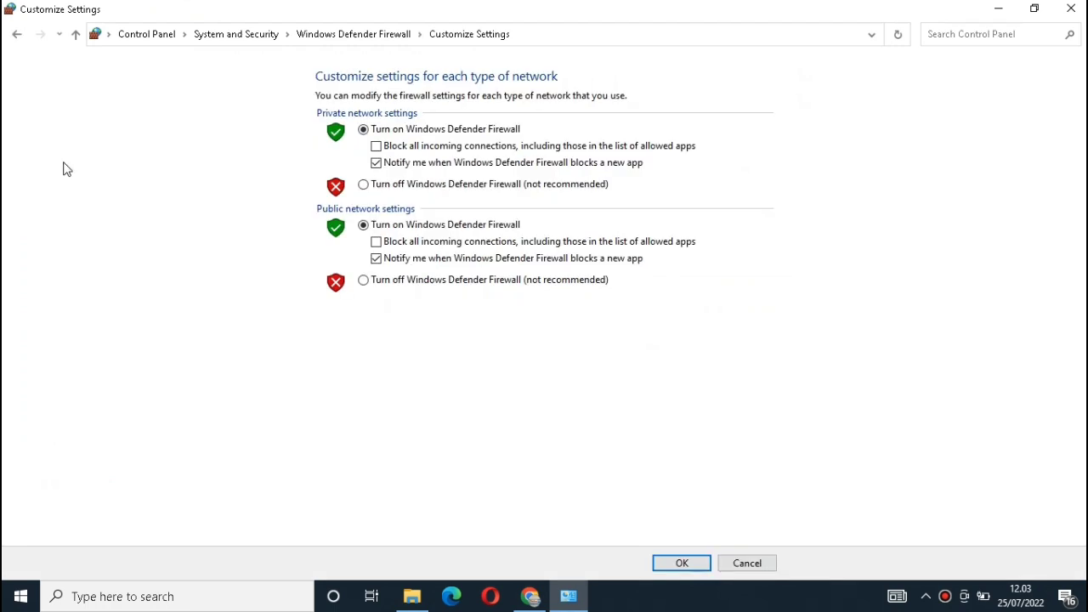
click(366, 185)
click(364, 280)
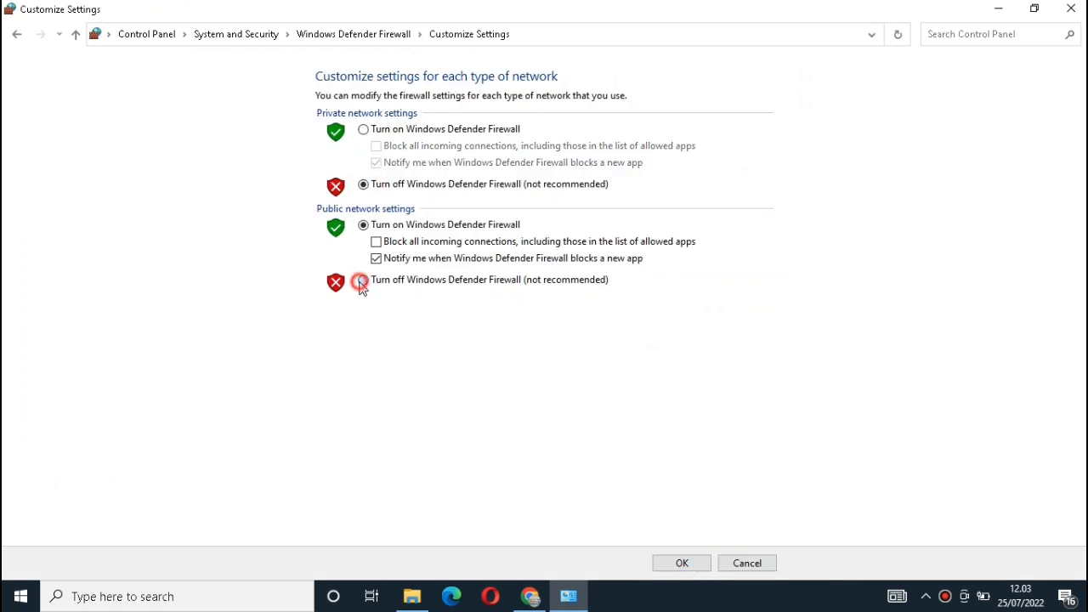
click(682, 568)
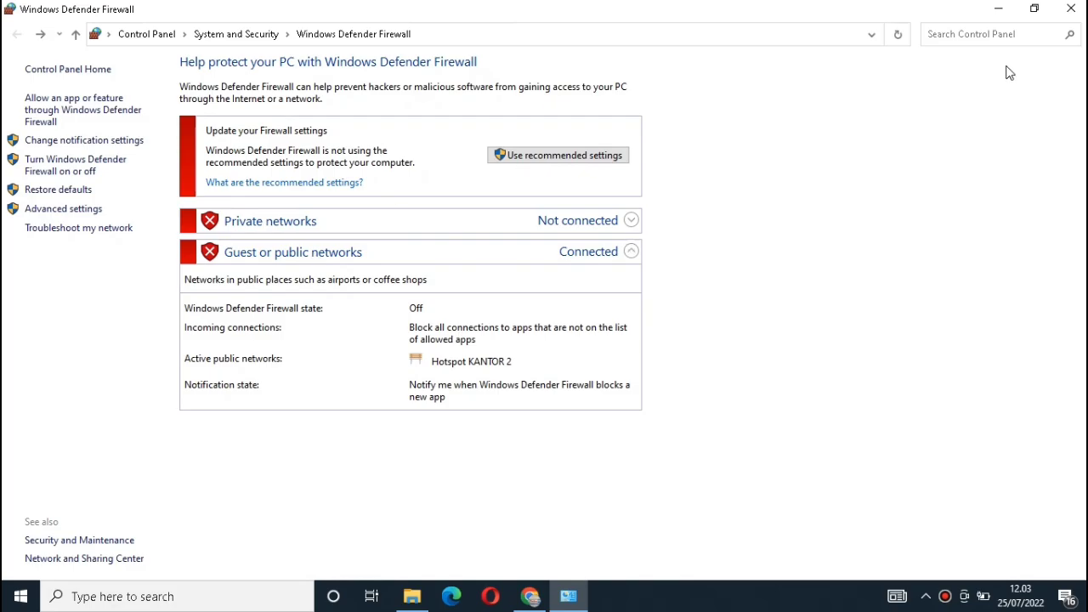
click(1070, 10)
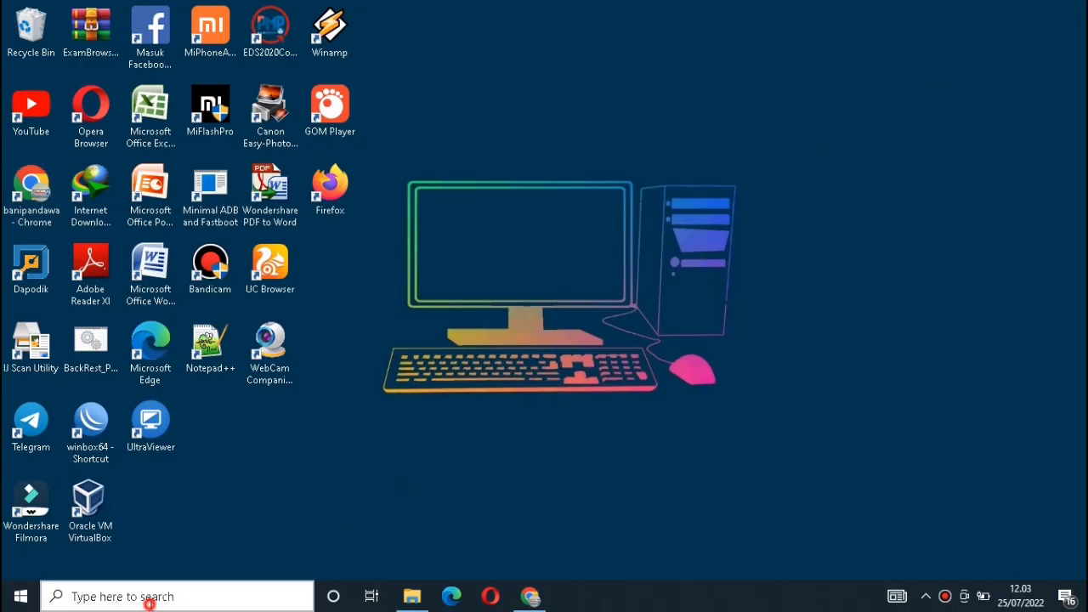
Search Windows for "windows defender" and open Windows Security in a maximized window.
click(147, 597)
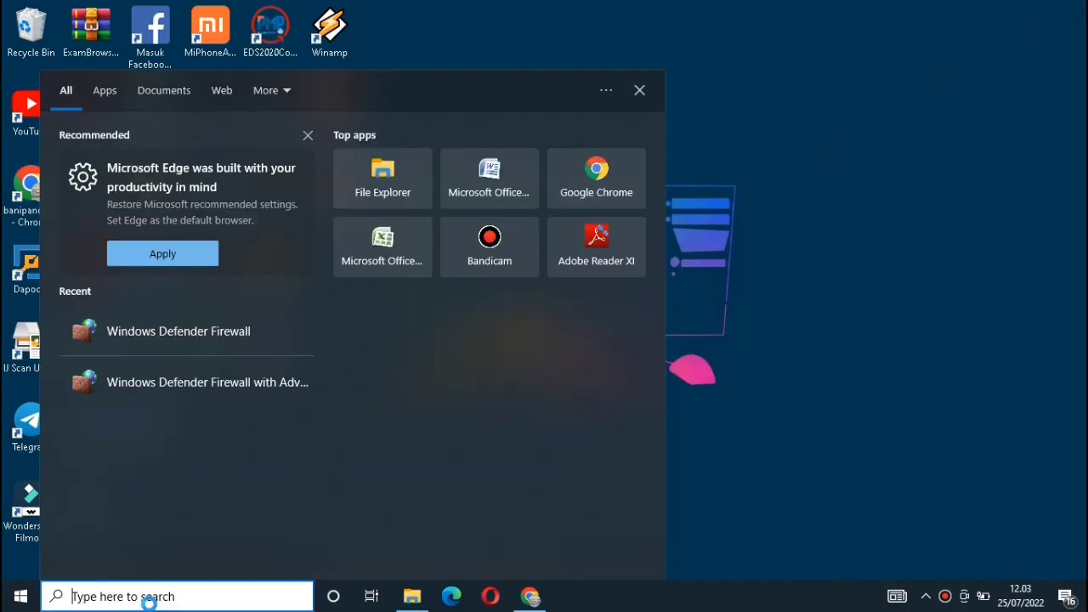
text(windows)
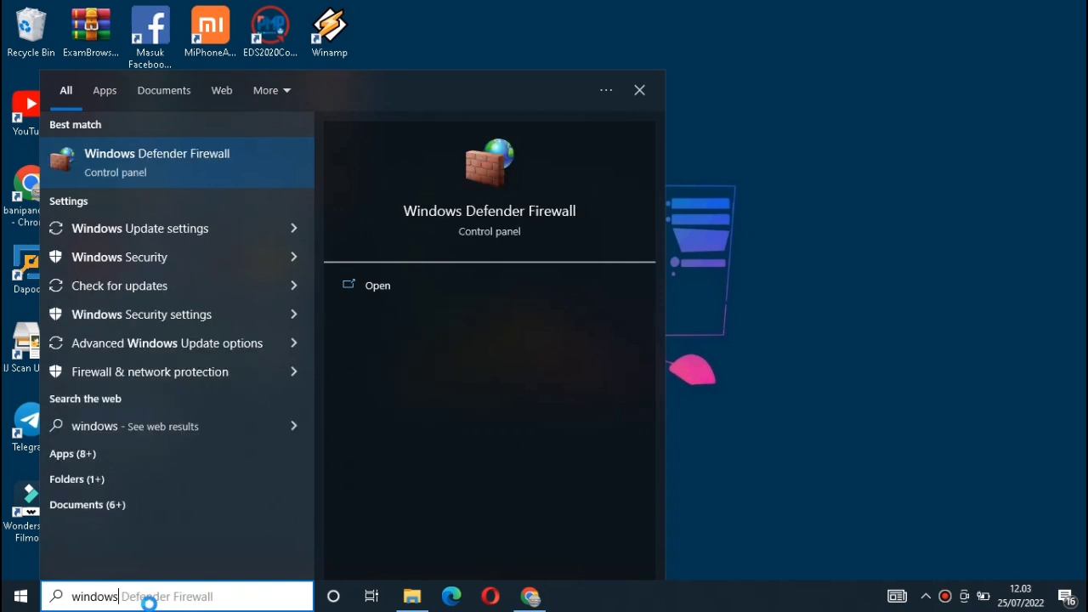
text( defender)
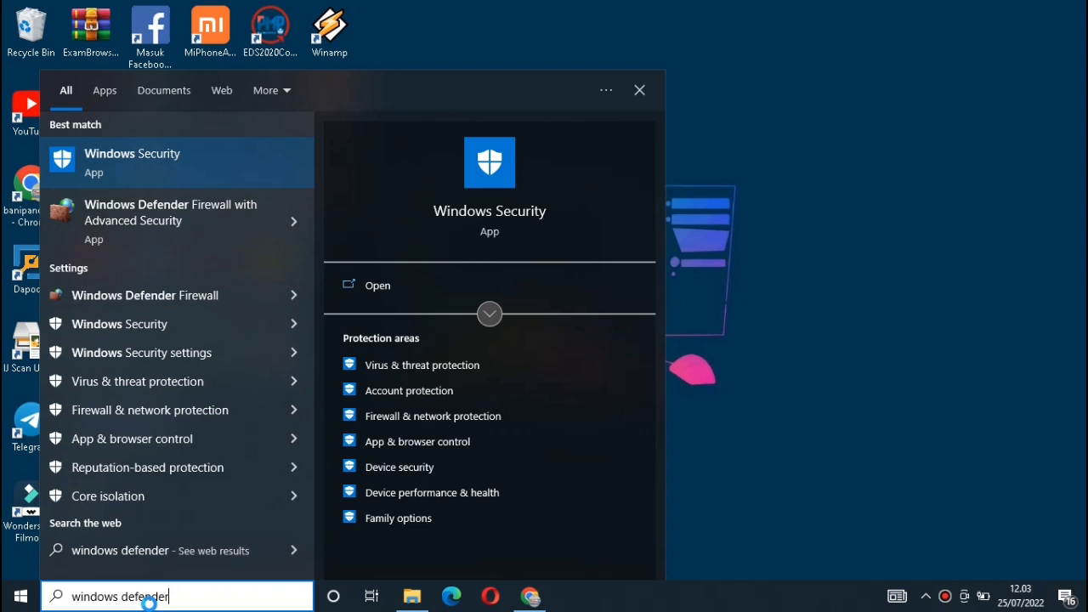
click(150, 172)
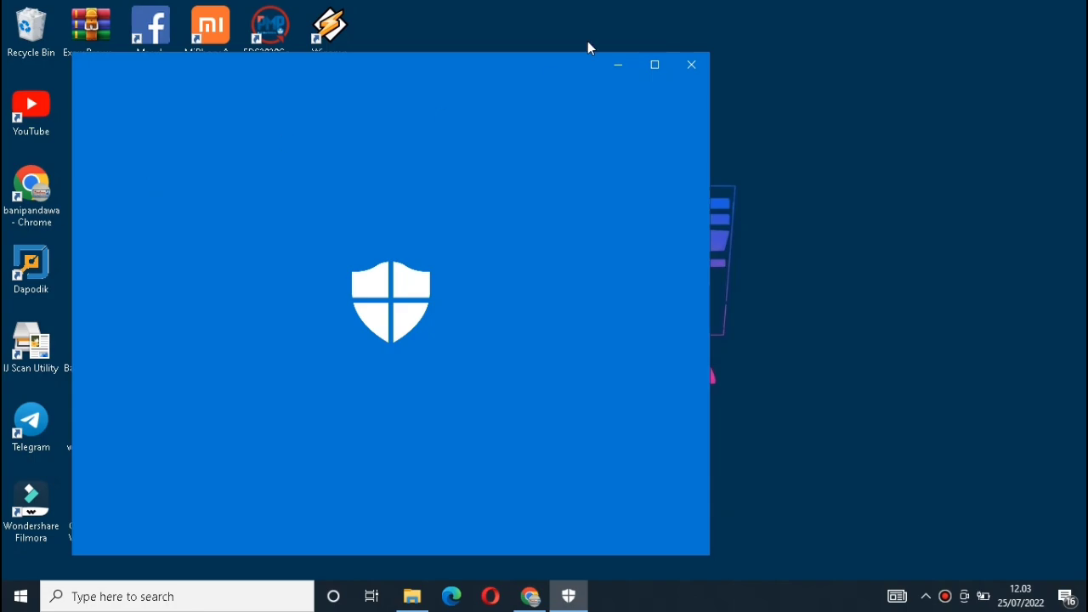
click(665, 66)
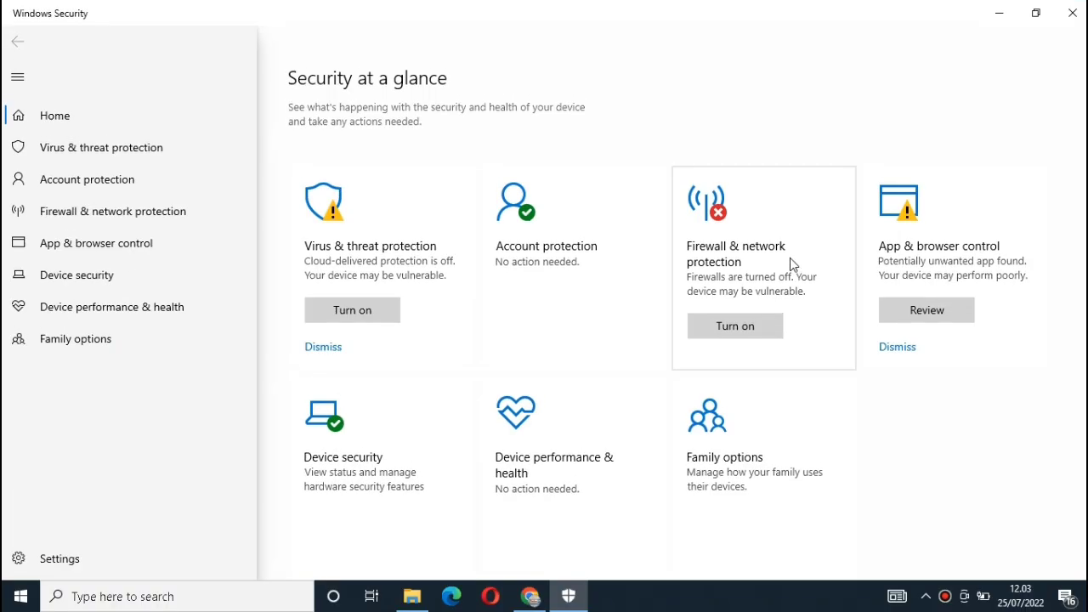
Turn off Real-time protection in the Virus & threat protection settings and close Windows Security.
click(80, 148)
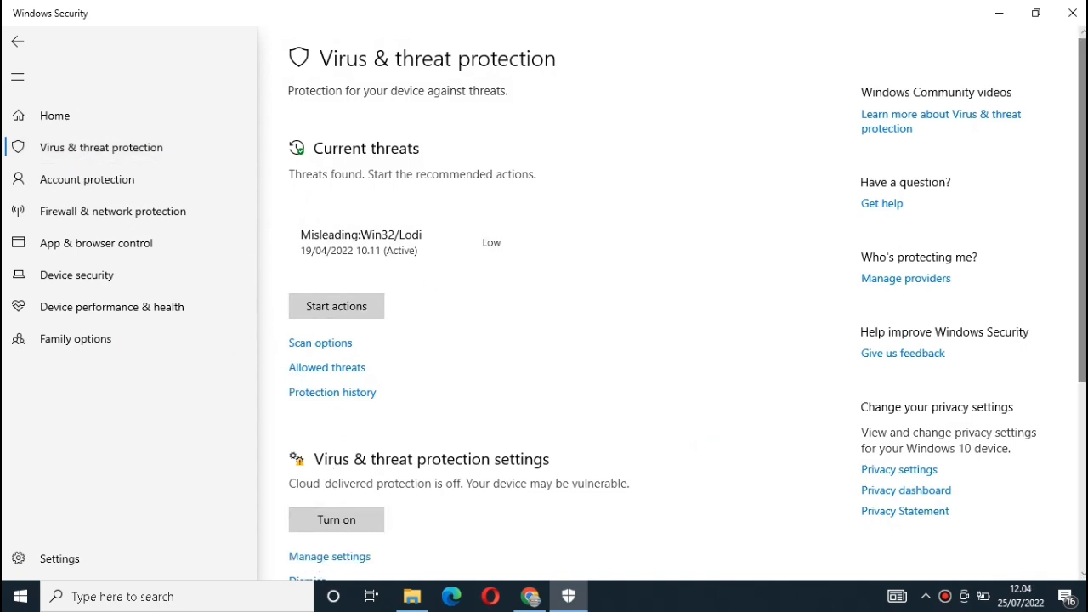
scroll(359, 557, down, 3)
scroll(687, 425, down, 3)
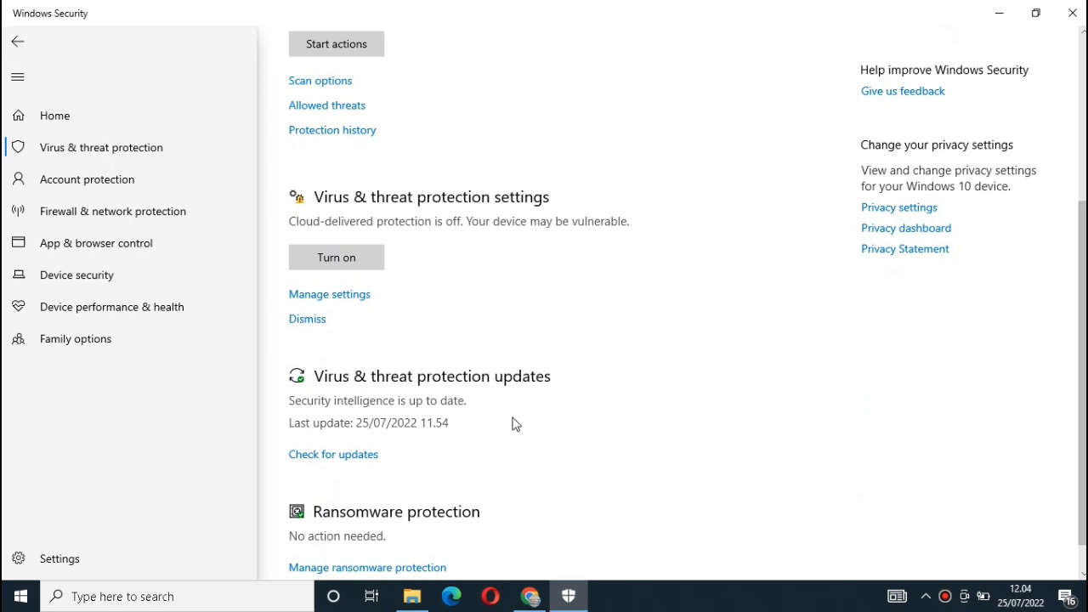
click(340, 296)
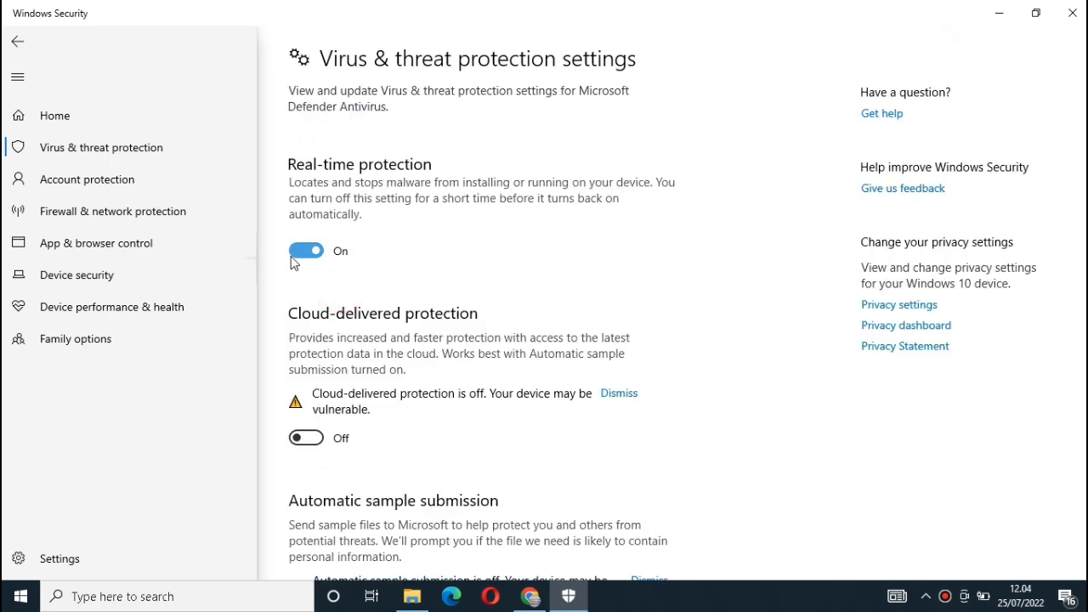
click(298, 253)
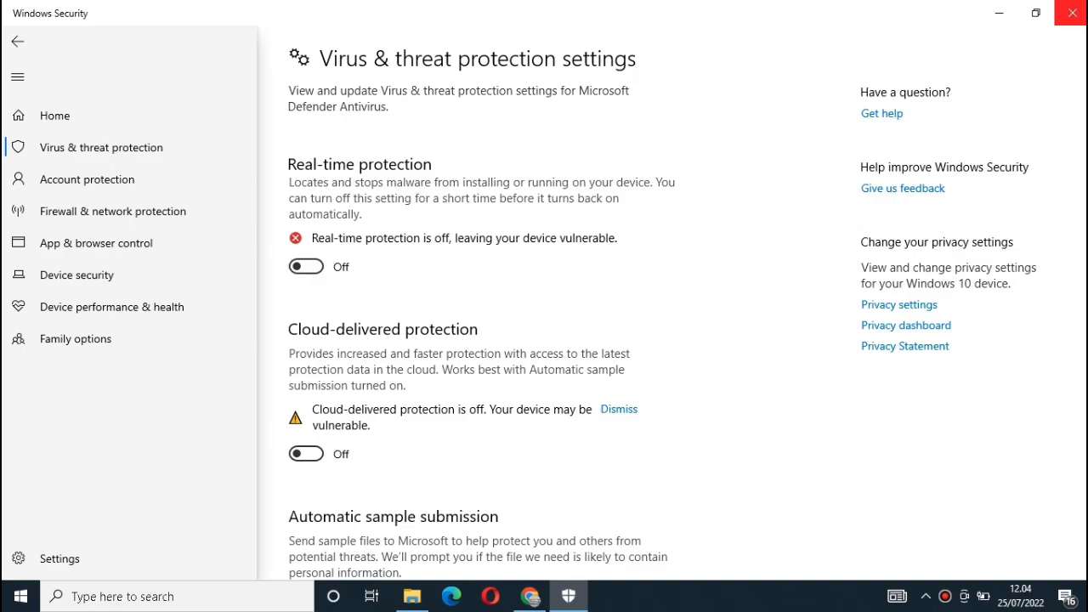
click(1072, 13)
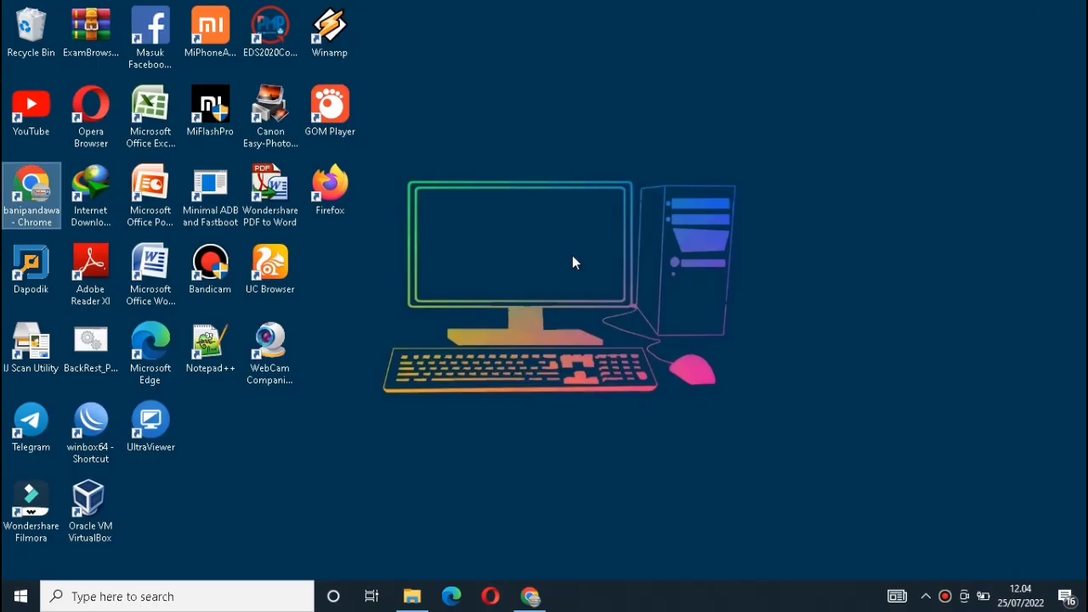
Switch to File Explorer and paste the copied prefill file into the empty prefill_dapodik folder.
click(530, 595)
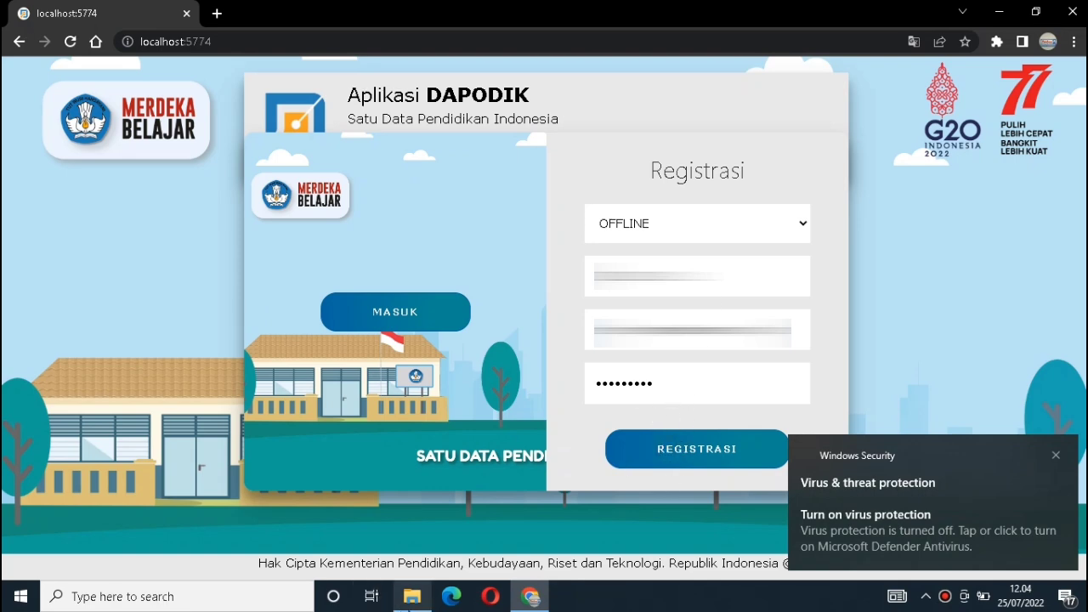
click(412, 596)
right_click(432, 168)
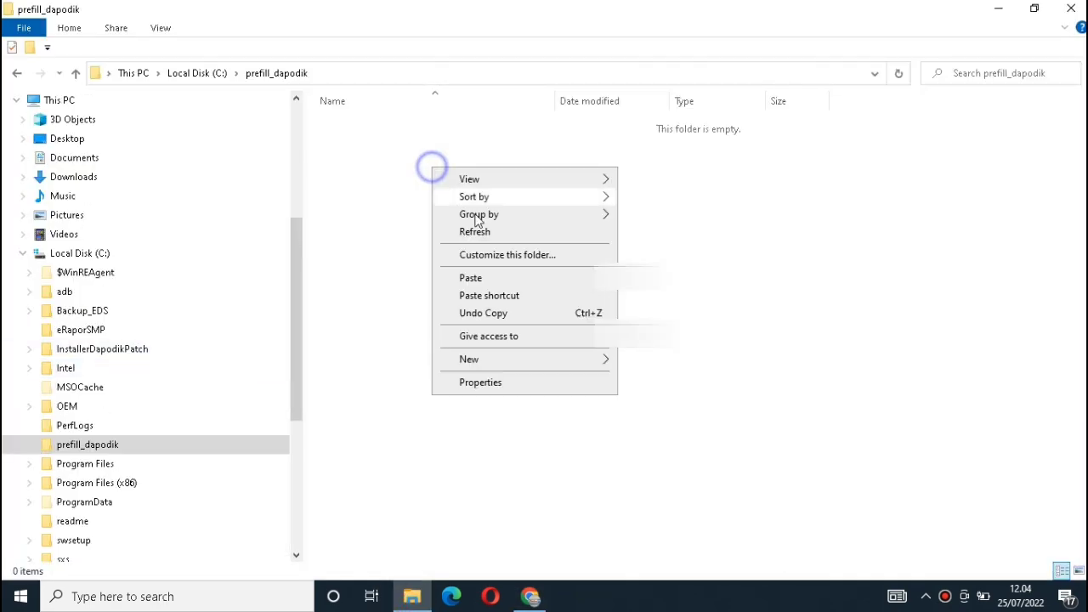
click(498, 278)
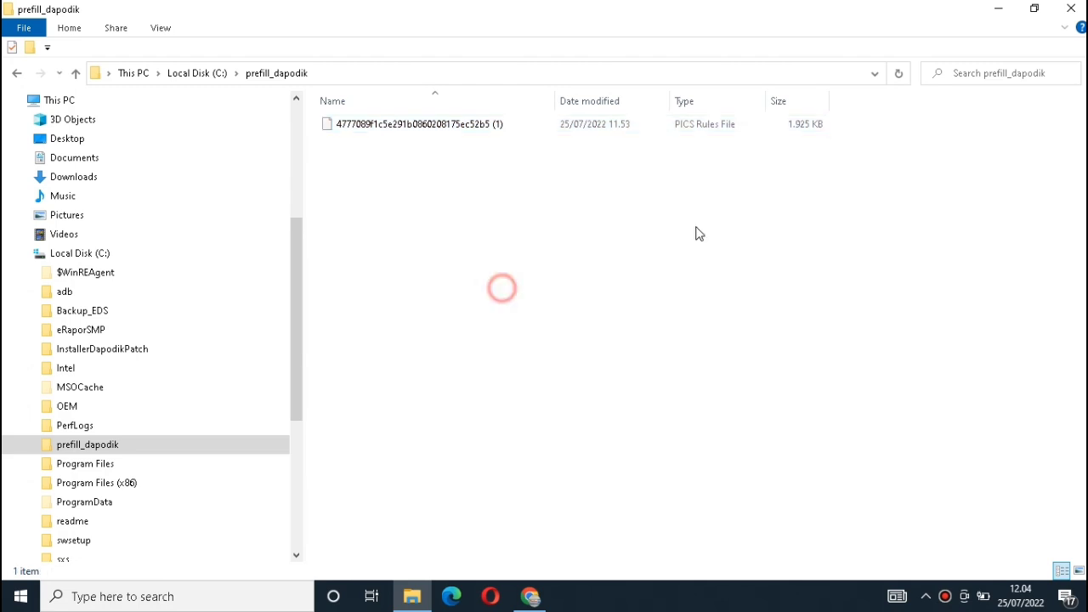
Return to Chrome and try submitting the offline registration with real-time protection off, accepting the confirmation.
click(531, 596)
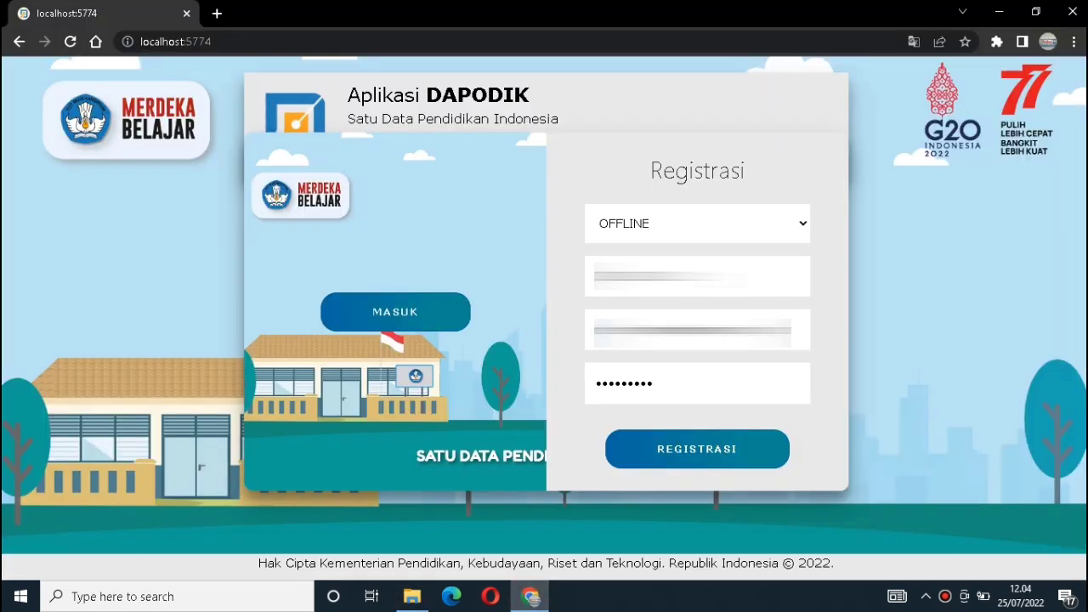
click(691, 448)
click(637, 131)
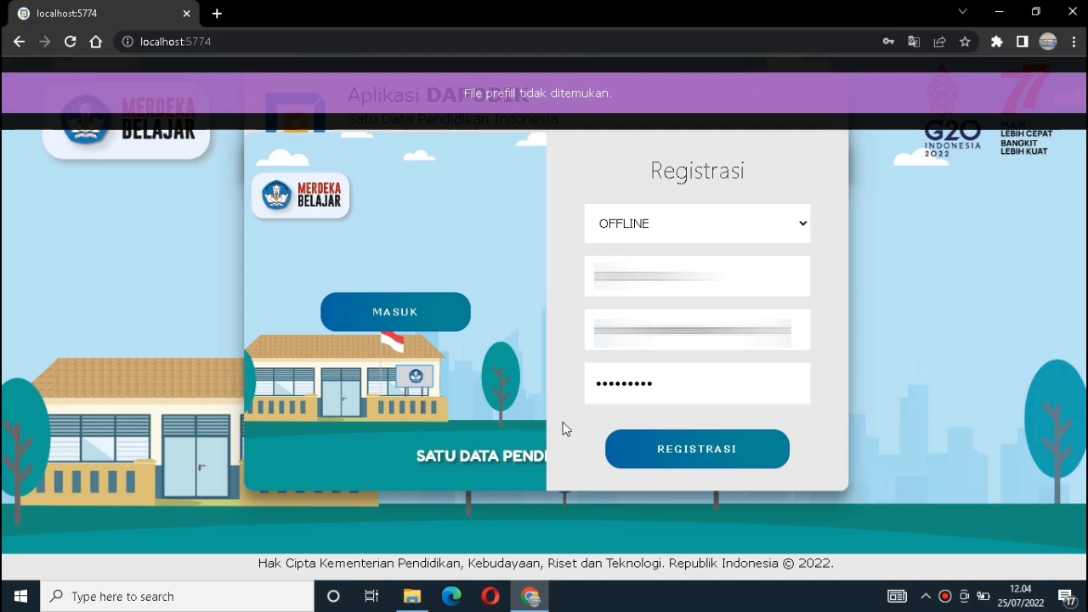
Go back to File Explorer and paste another copy of the prefill file into prefill_dapodik.
click(418, 598)
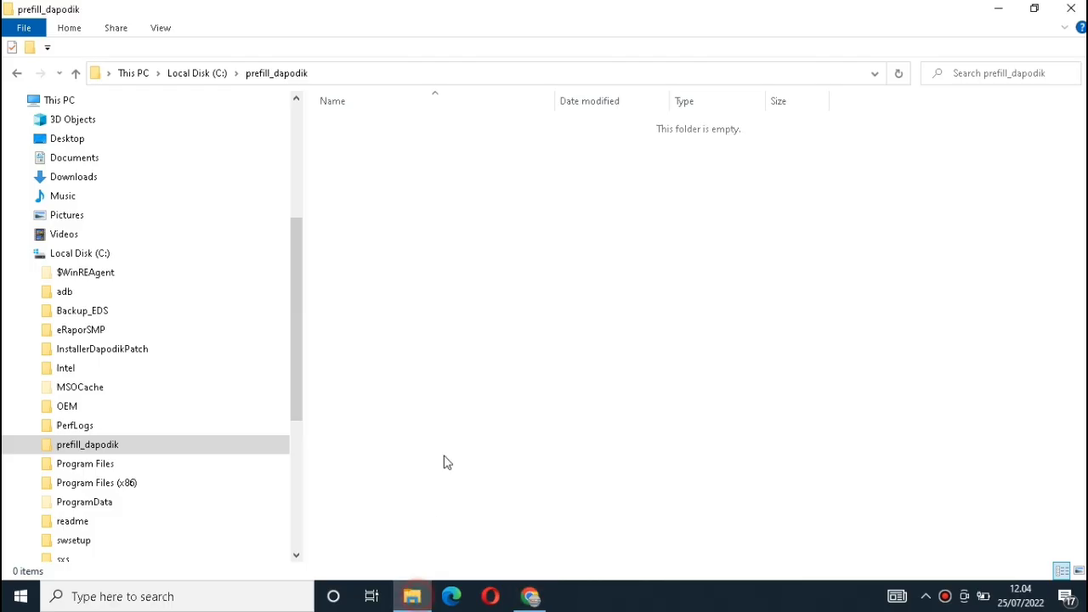
key(ctrl+v)
click(459, 200)
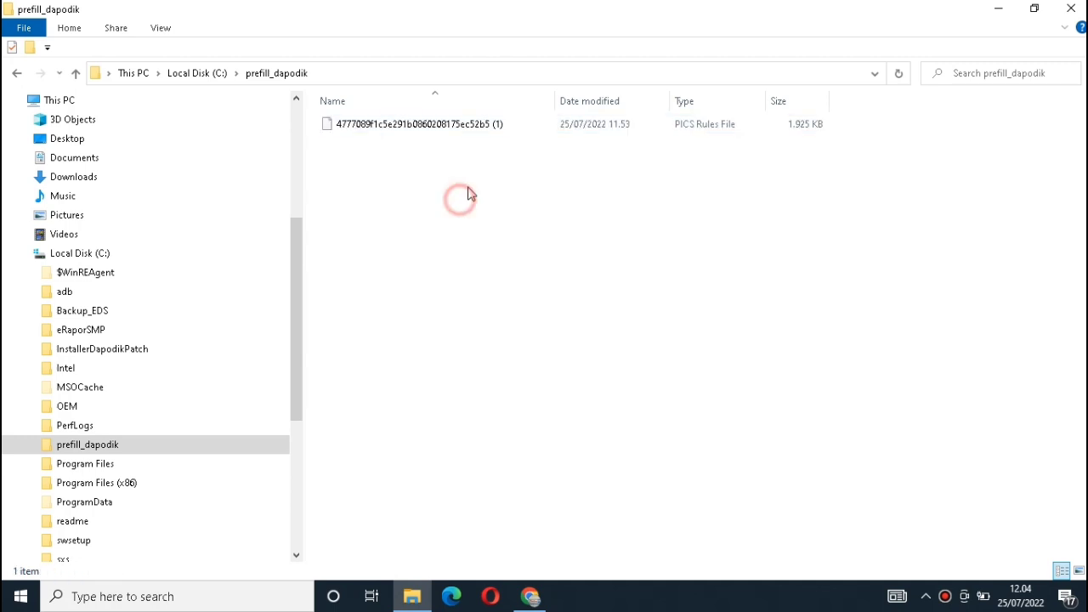
click(459, 129)
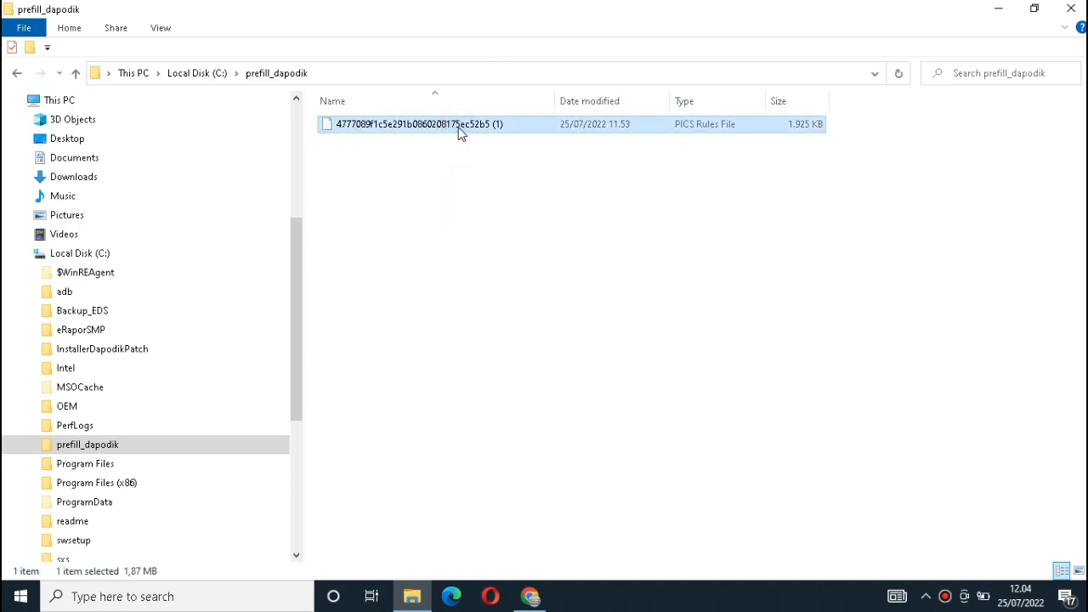
double_click(459, 128)
right_click(457, 125)
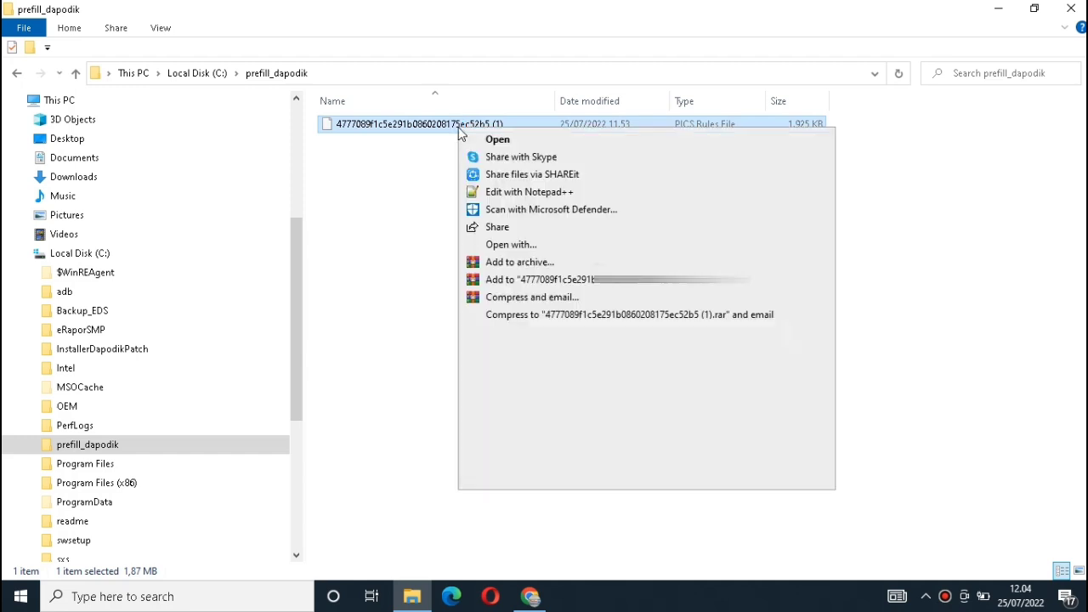
click(502, 454)
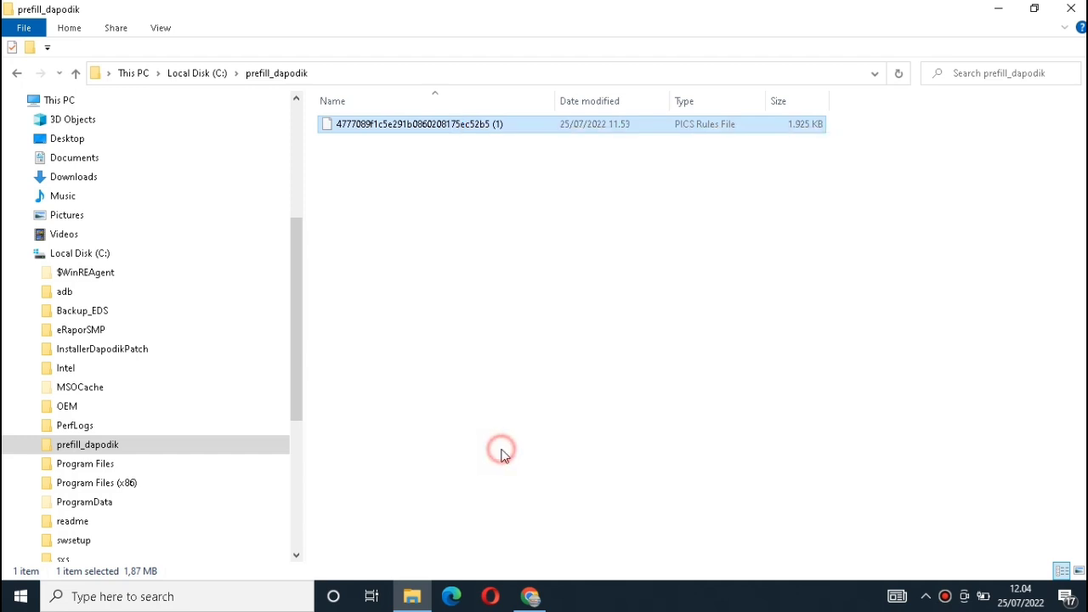
click(510, 284)
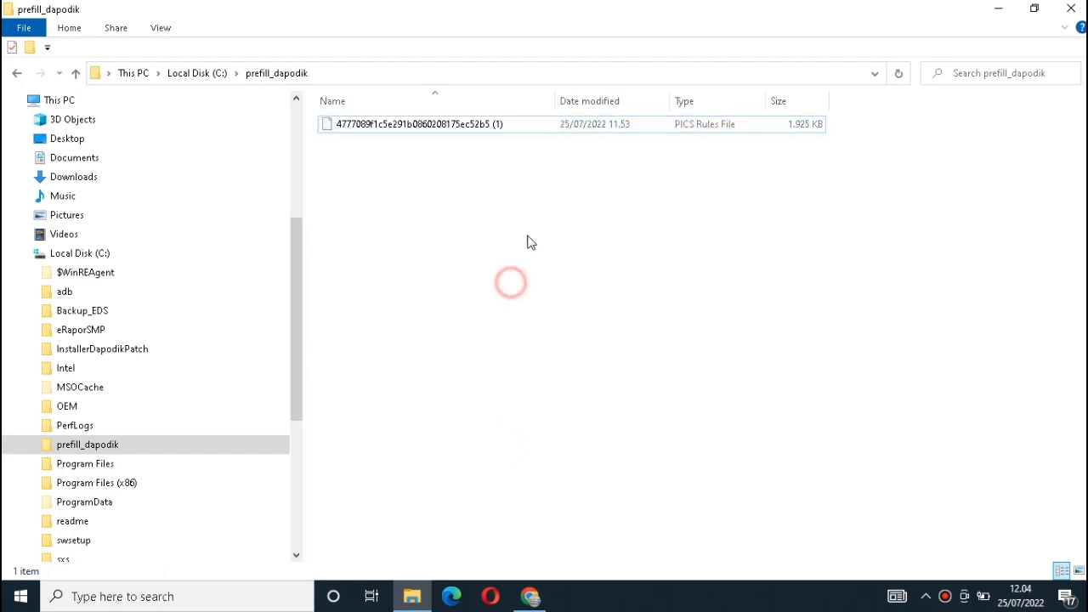
right_click(510, 126)
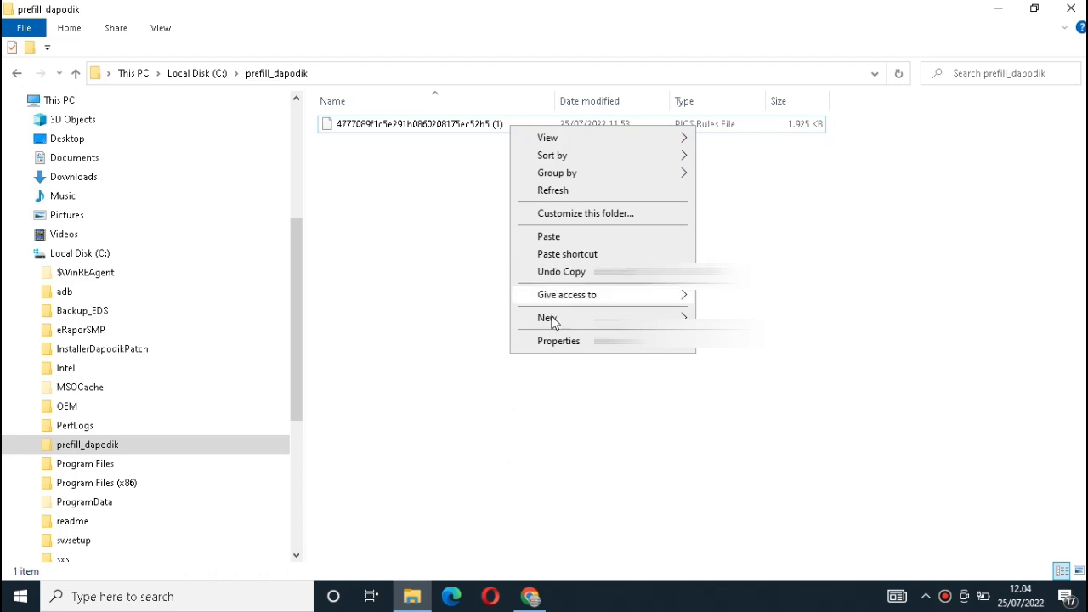
click(418, 251)
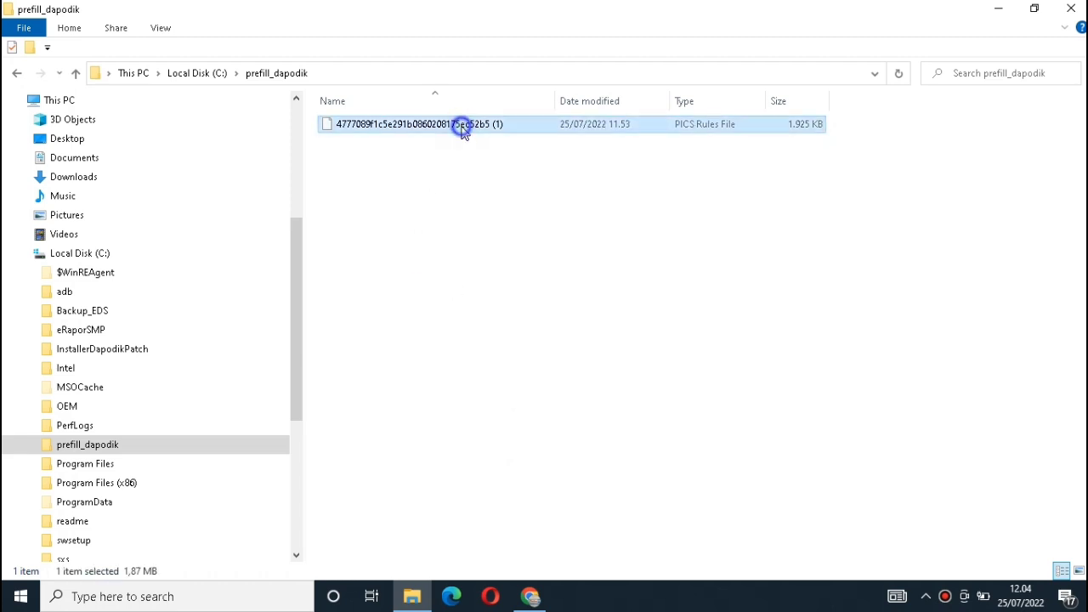
Rename the prefill file by removing the " (1)" suffix from its name, and refresh the folder.
right_click(462, 127)
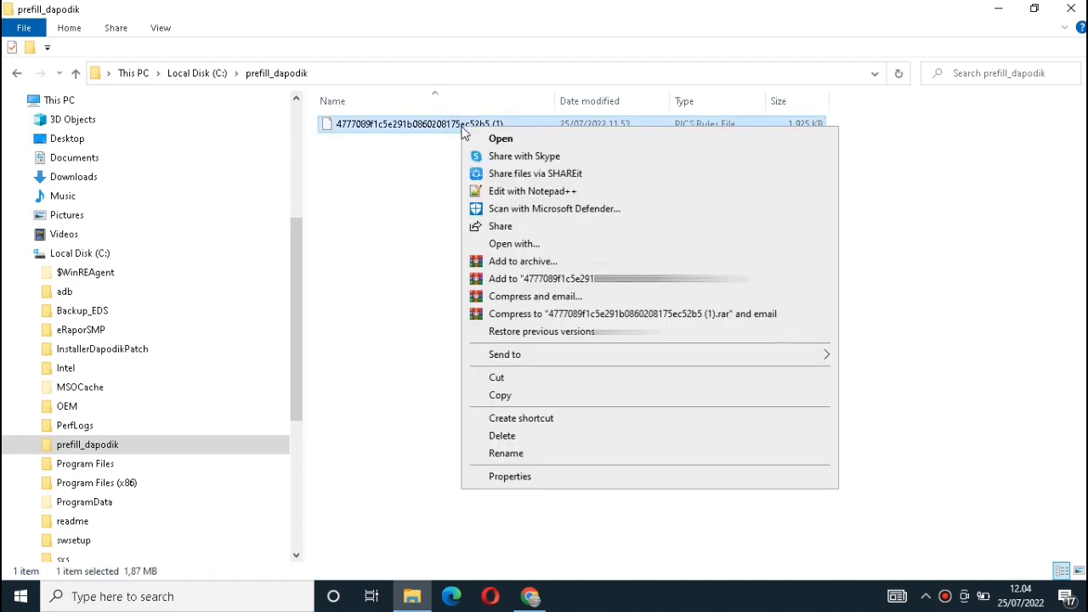
click(503, 453)
click(514, 121)
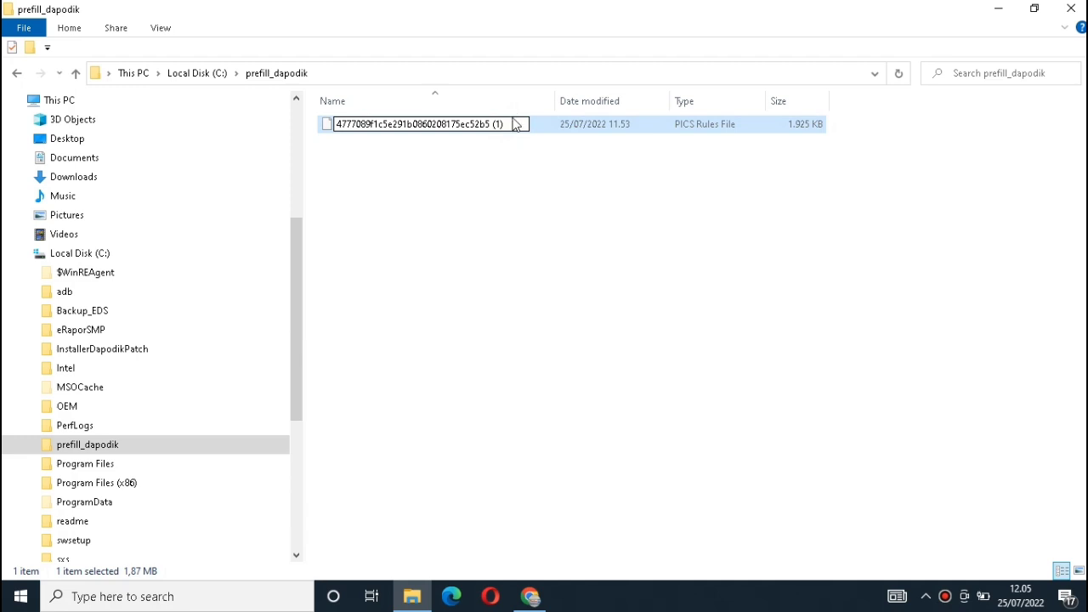
key(BackSpace)
key(BackSpace)
key(BackSpace)
key(BackSpace)
key(BackSpace)
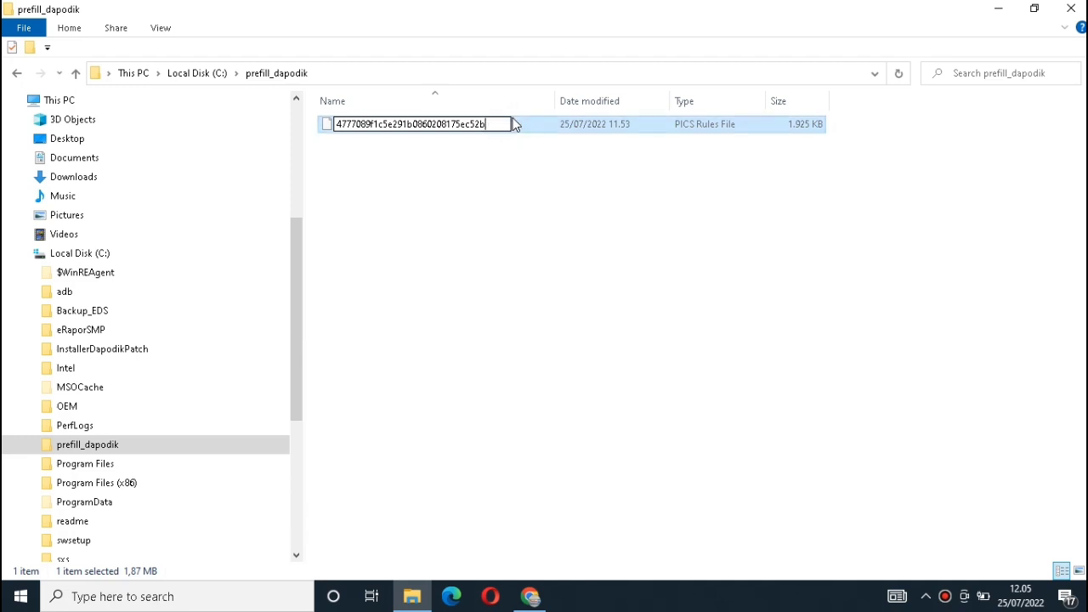
text(5)
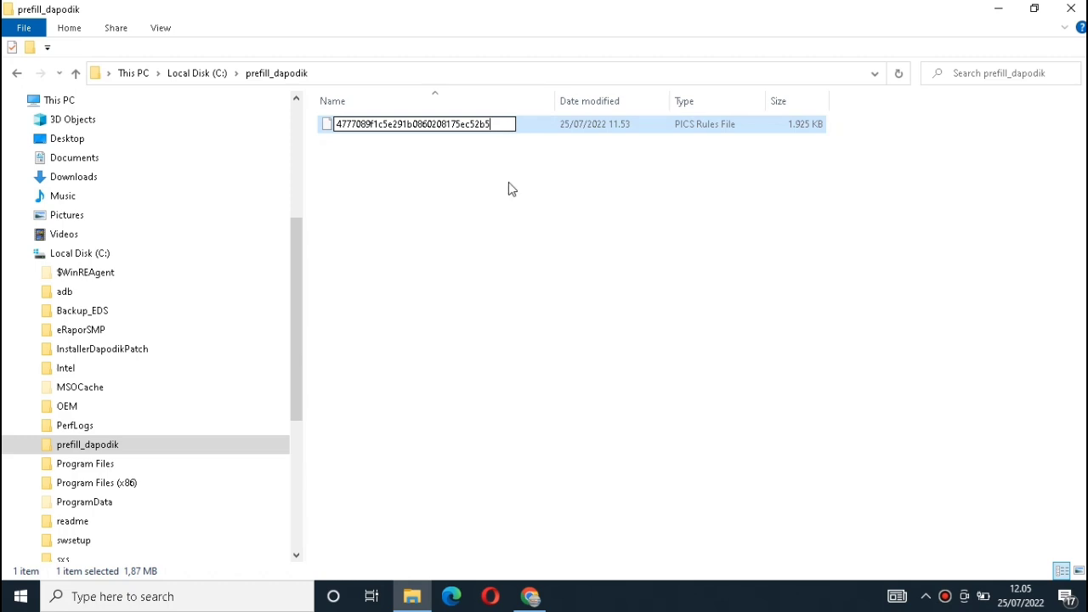
click(512, 192)
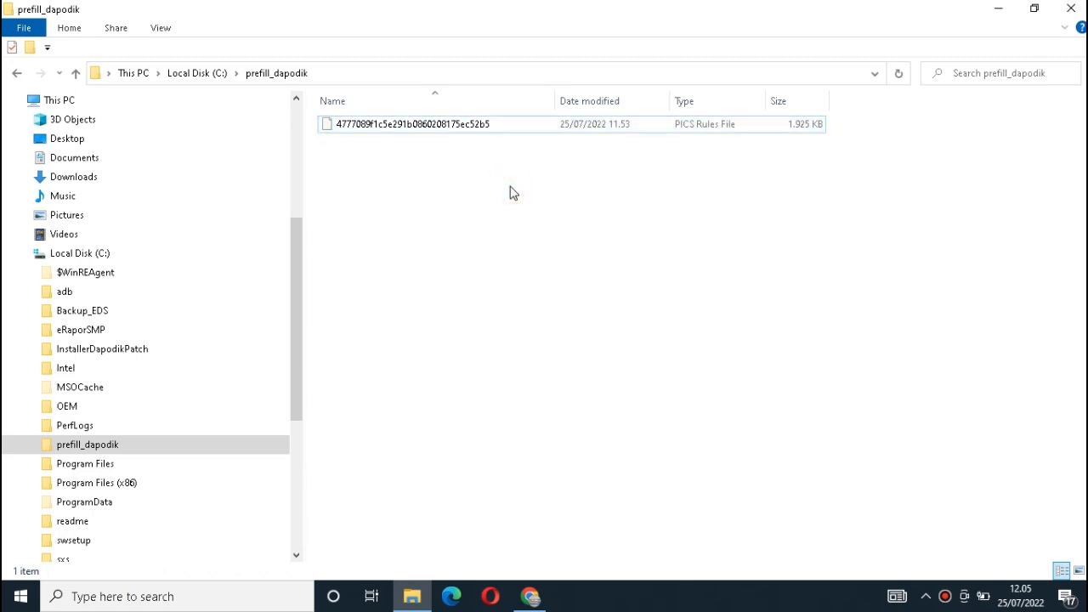
right_click(510, 188)
click(575, 251)
Minimize File Explorer, submit the offline registration again, accept the confirmation, and acknowledge the registration result.
click(998, 9)
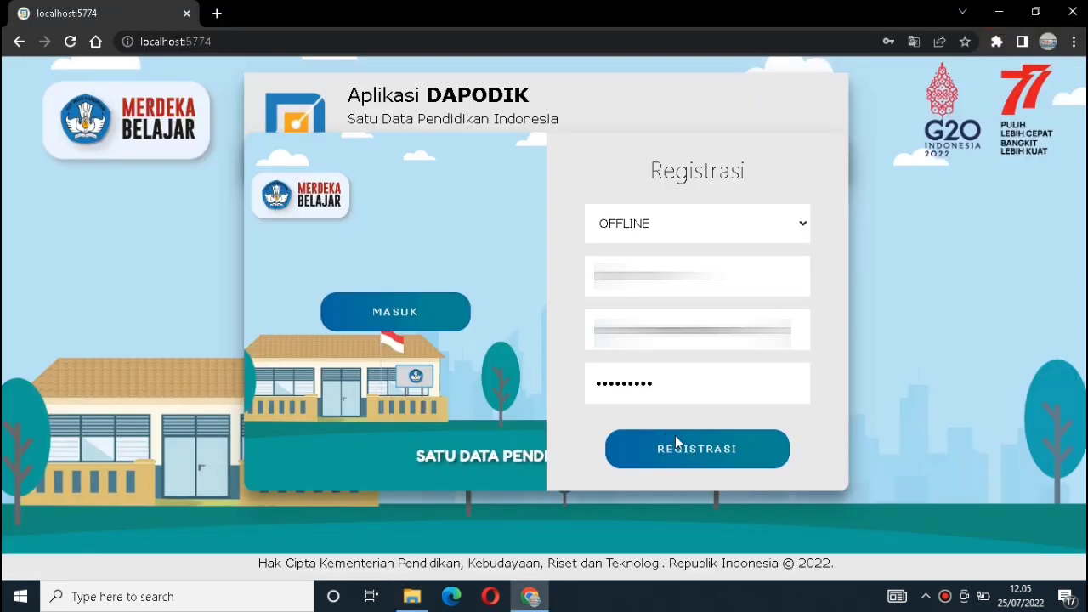
click(684, 455)
click(623, 133)
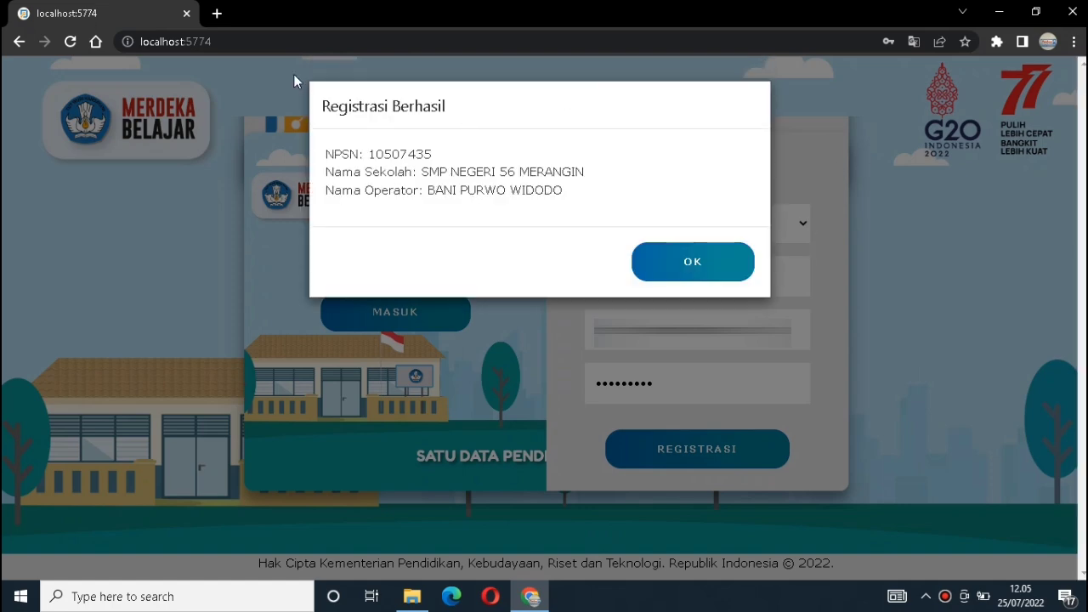
click(693, 274)
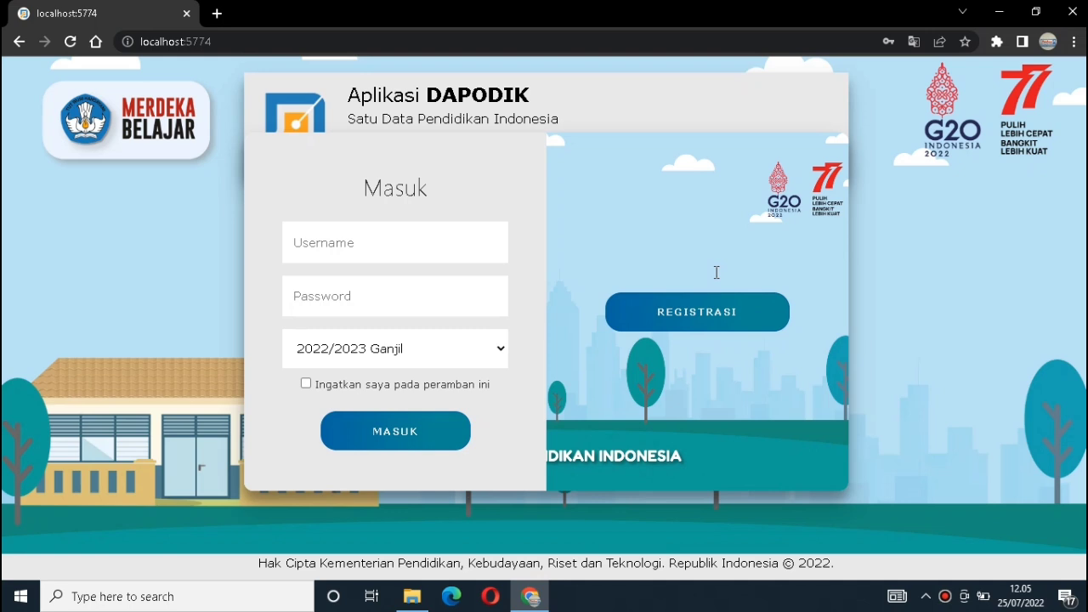
Log in with the account username and password for 2022/2023 Ganjil and enter with the Operator Sekolah role.
click(372, 228)
click(398, 297)
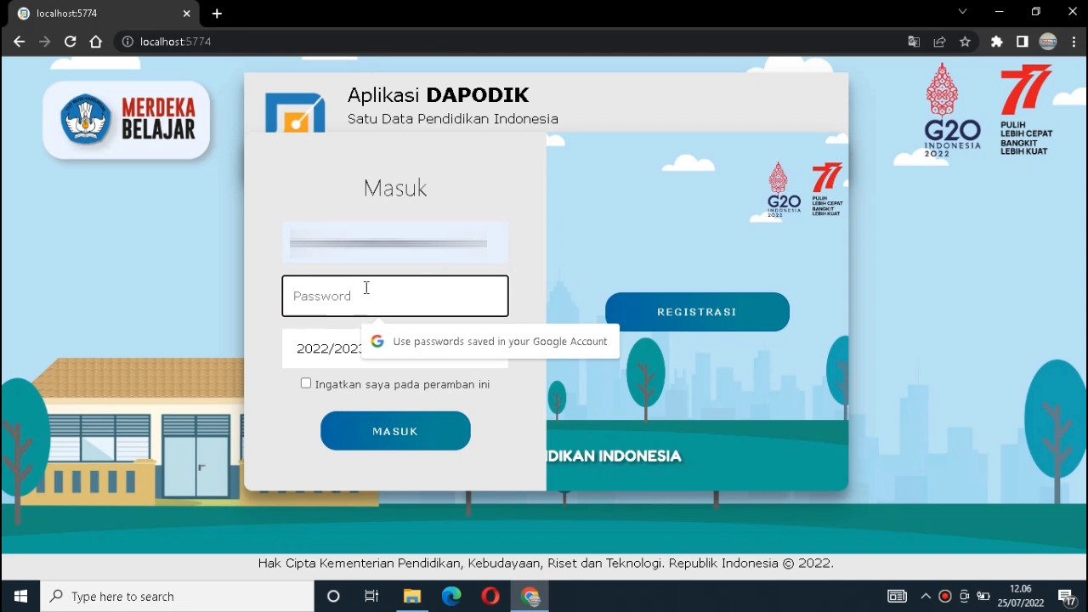
text(a)
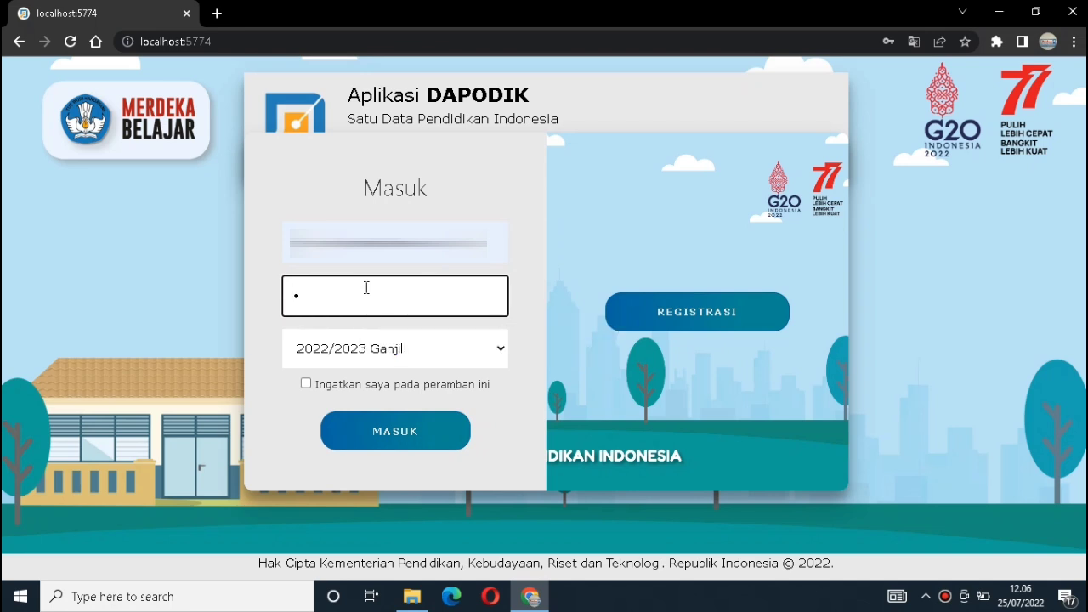
text(aaaaa)
key(ctrl+l)
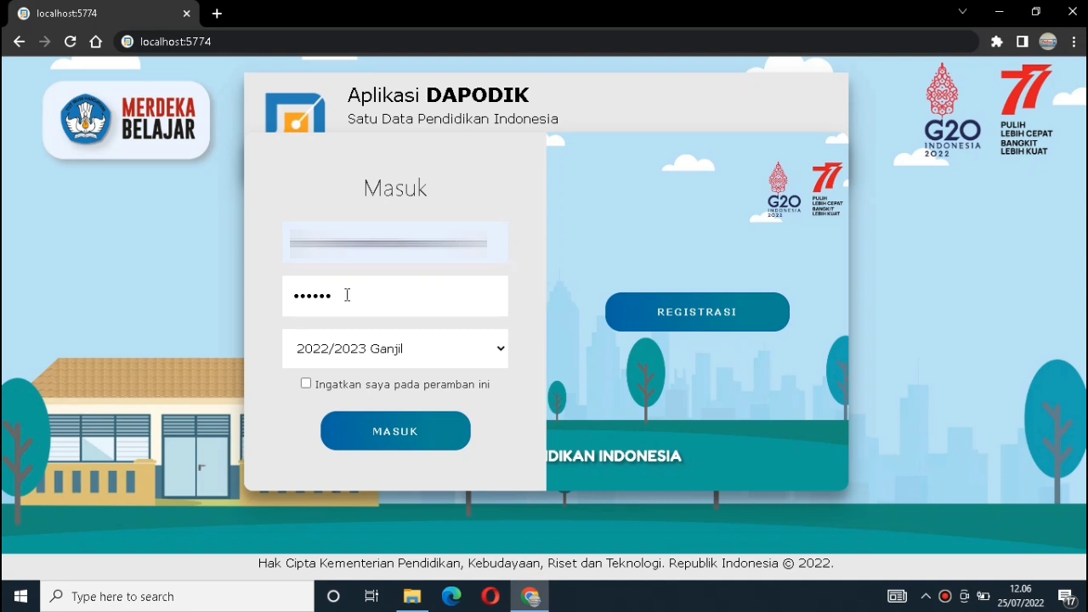
click(346, 295)
text(•••)
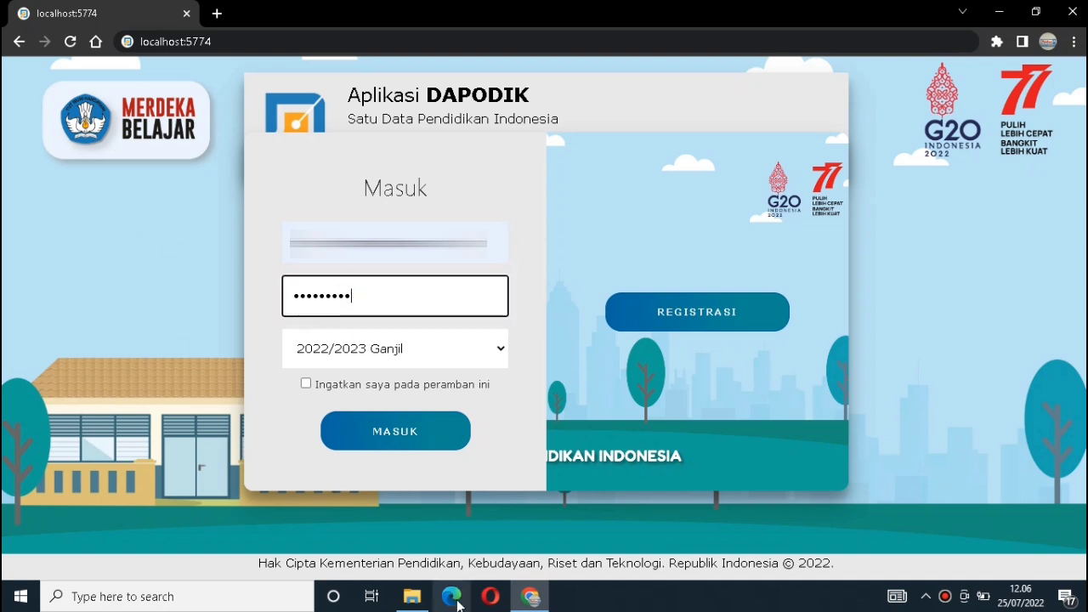
click(394, 441)
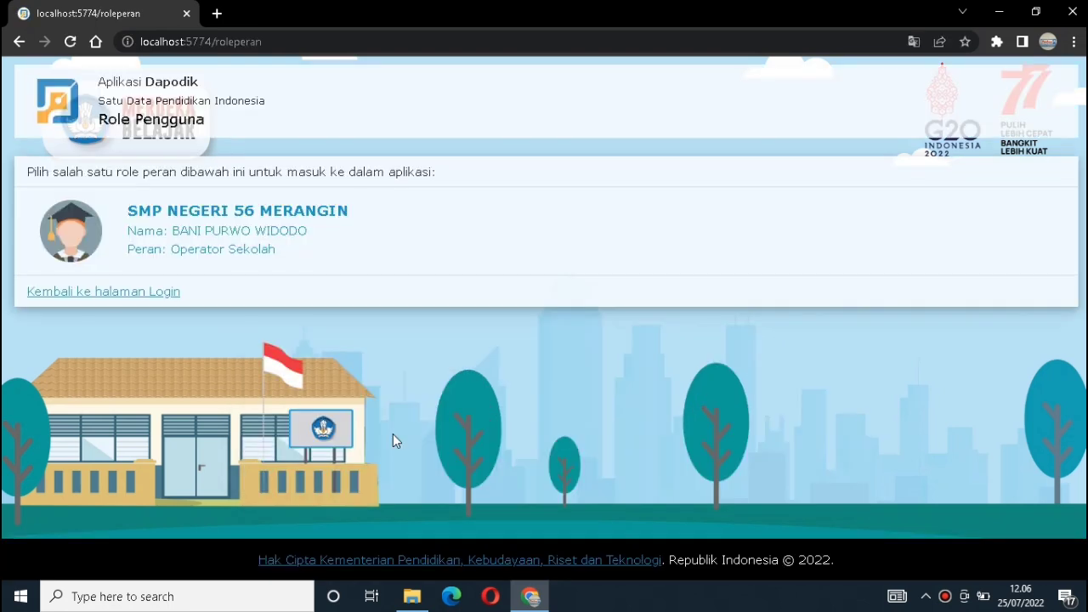
click(187, 228)
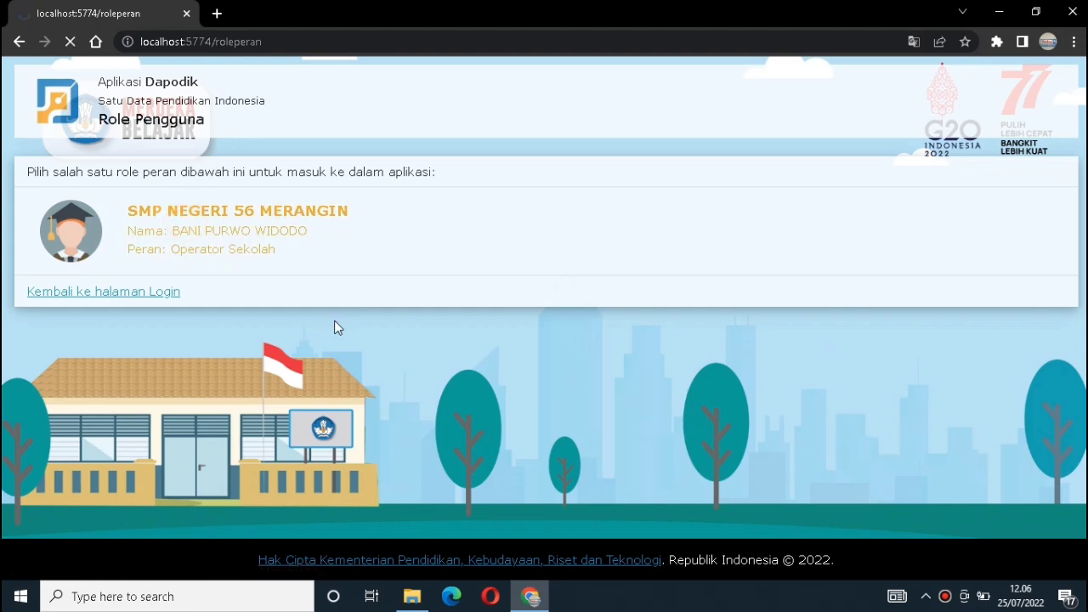